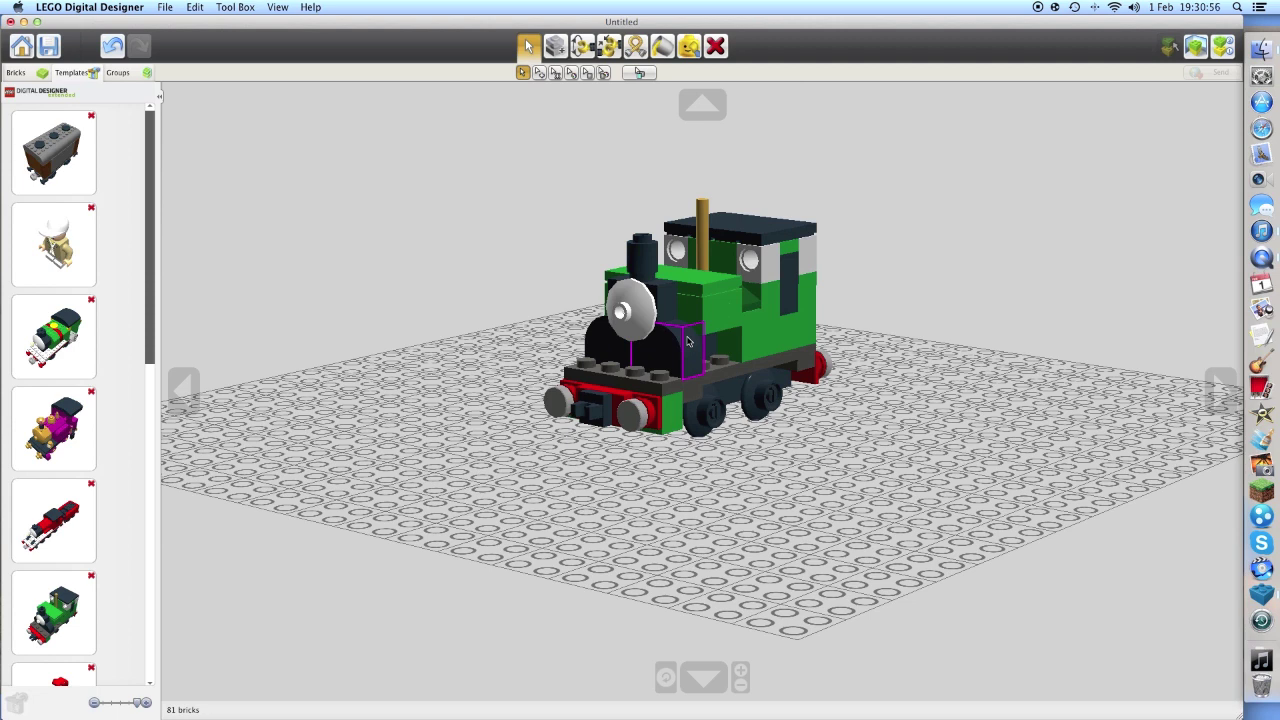
scroll(680, 360, "down", 3)
scroll(680, 360, "down", 3)
scroll(678, 364, "up", 10)
scroll(618, 303, "down", 5)
scroll(620, 295, "down", 4)
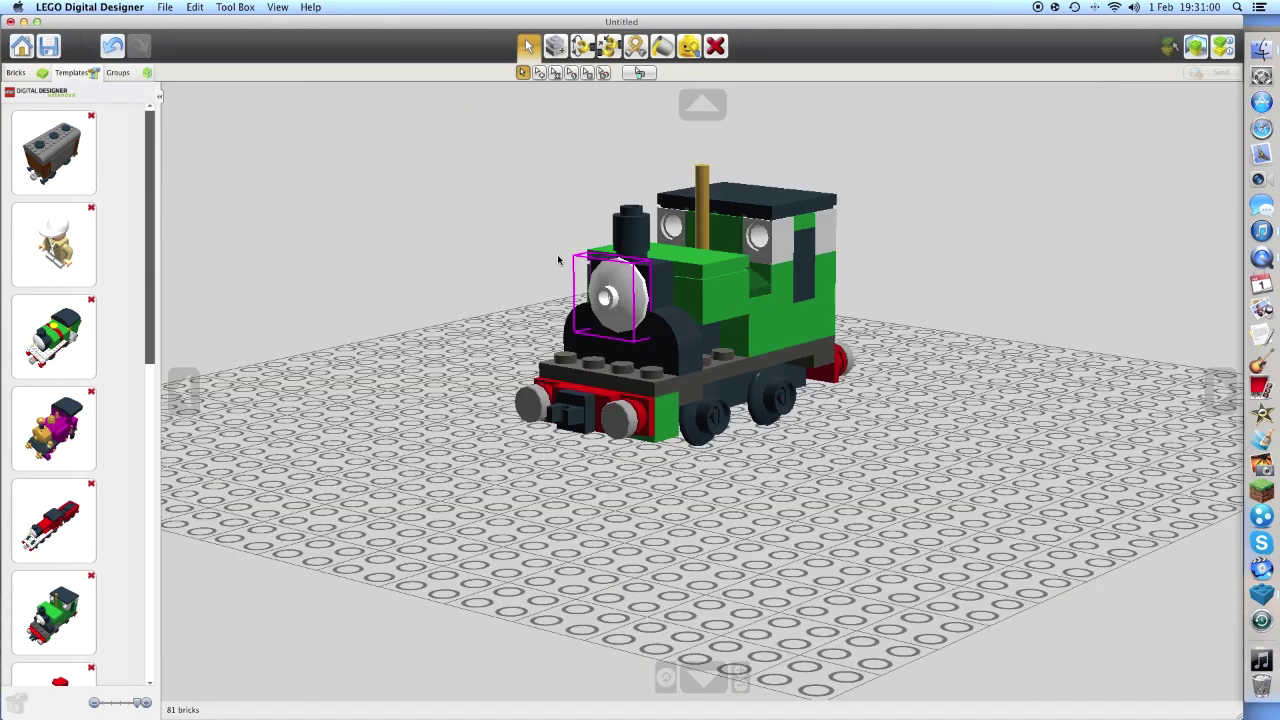
Orbit the finished tank engine to low side and frontal views.
mouse_move(624, 290)
right_mouse_down()
mouse_move(608, 346)
mouse_move(829, 323)
mouse_move(363, 340)
mouse_move(679, 316)
mouse_move(777, 378)
mouse_move(600, 457)
mouse_move(946, 382)
mouse_move(768, 408)
mouse_move(966, 374)
mouse_move(626, 366)
mouse_move(697, 433)
mouse_move(715, 340)
mouse_move(827, 272)
mouse_move(794, 220)
mouse_move(809, 366)
mouse_move(781, 421)
mouse_move(820, 341)
mouse_move(880, 334)
mouse_move(983, 366)
mouse_move(1172, 87)
right_mouse_up()
mouse_move(1124, 194)
right_mouse_down()
mouse_move(1060, 180)
mouse_move(1136, 175)
right_mouse_up()
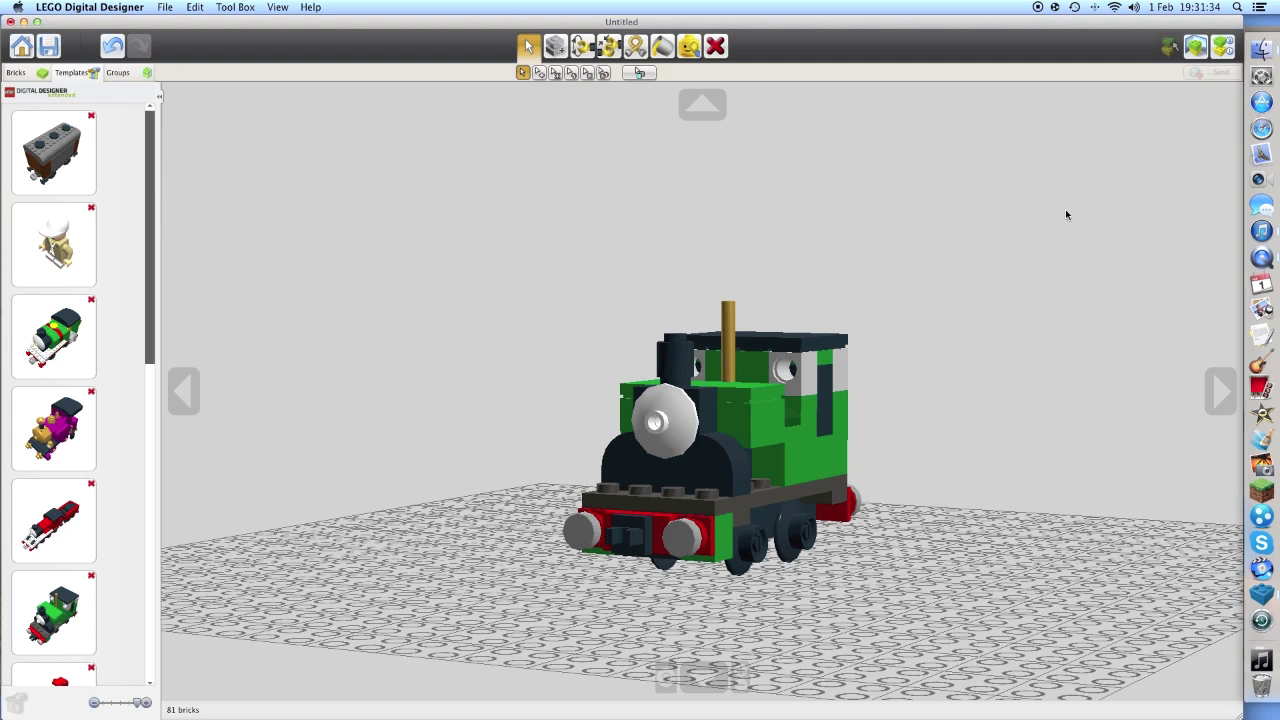
Generate the engine's building guide and show step 1, a dark grey 1x1 plate.
left_click(1224, 48)
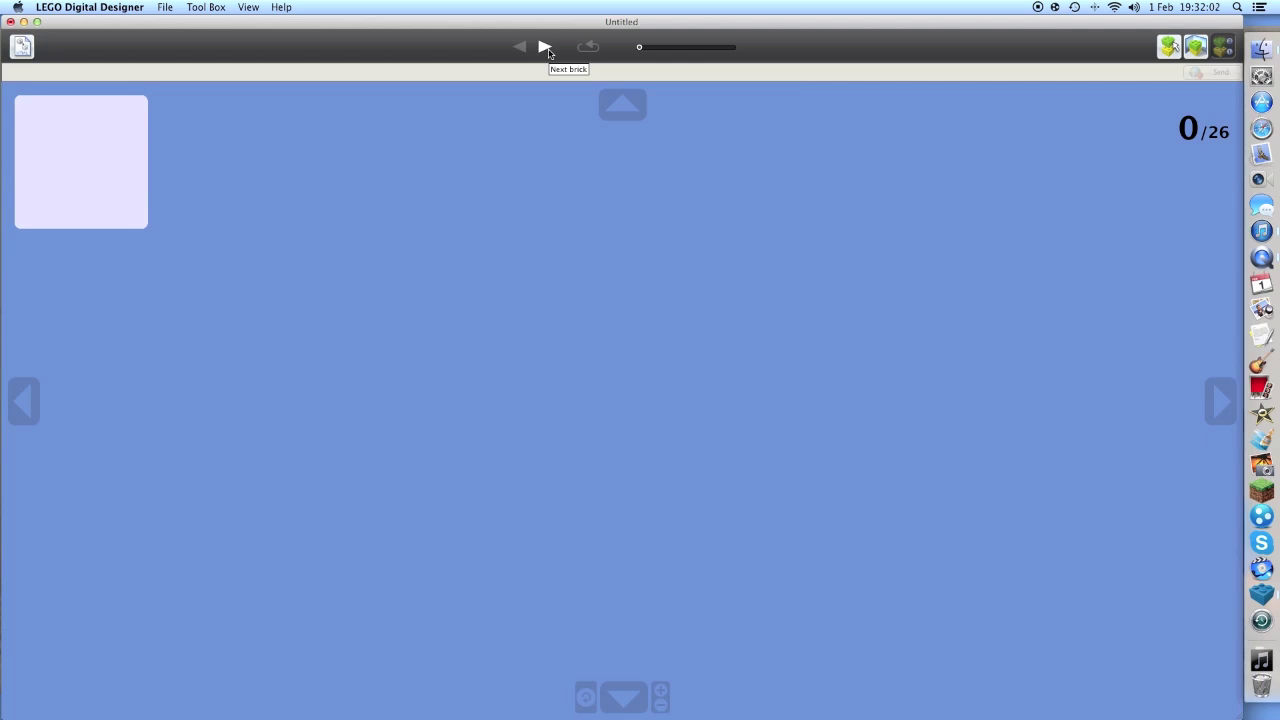
left_click(545, 47)
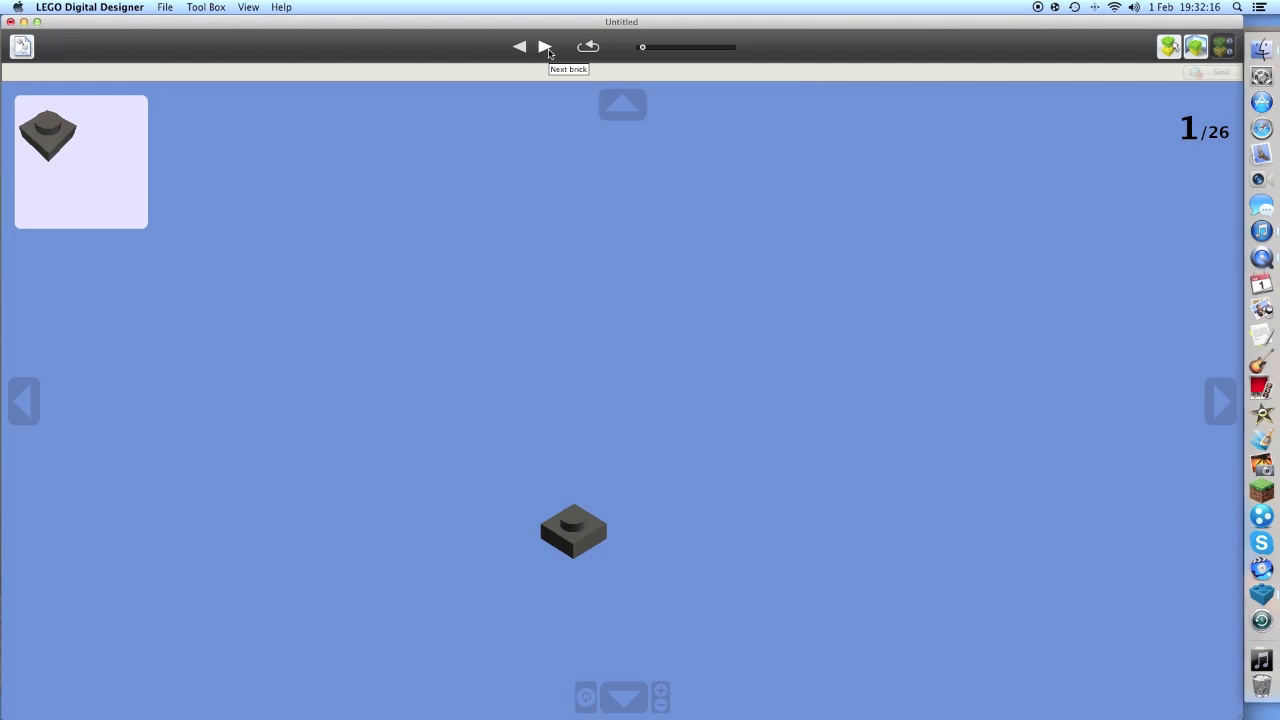
Step the guide from 2 to 6, adding a green brick to the grey chassis.
left_click(548, 52)
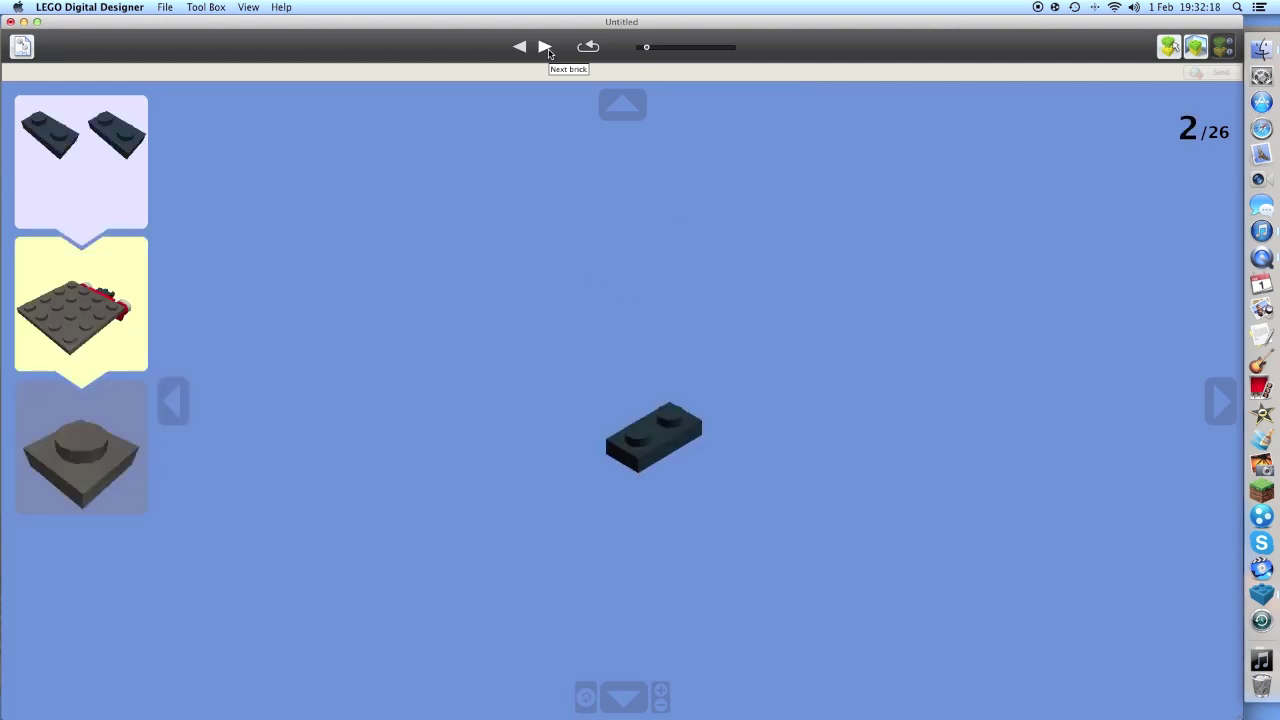
left_click(548, 52)
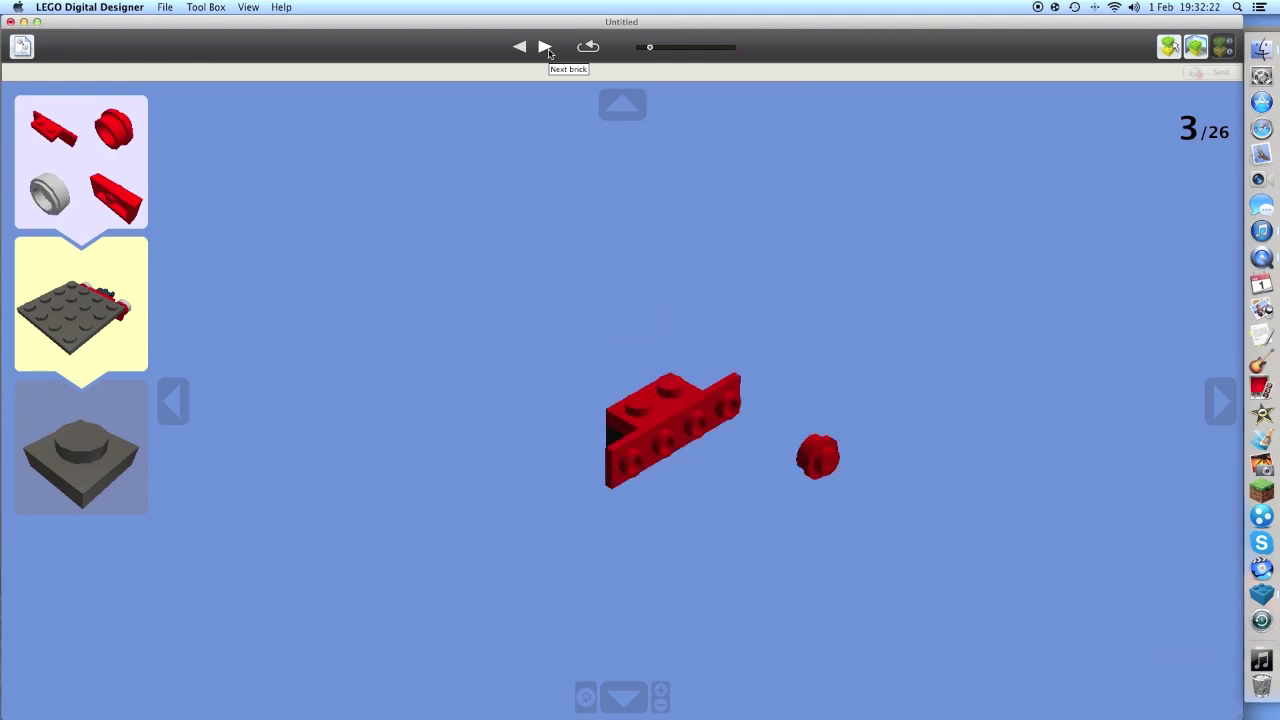
left_click(548, 52)
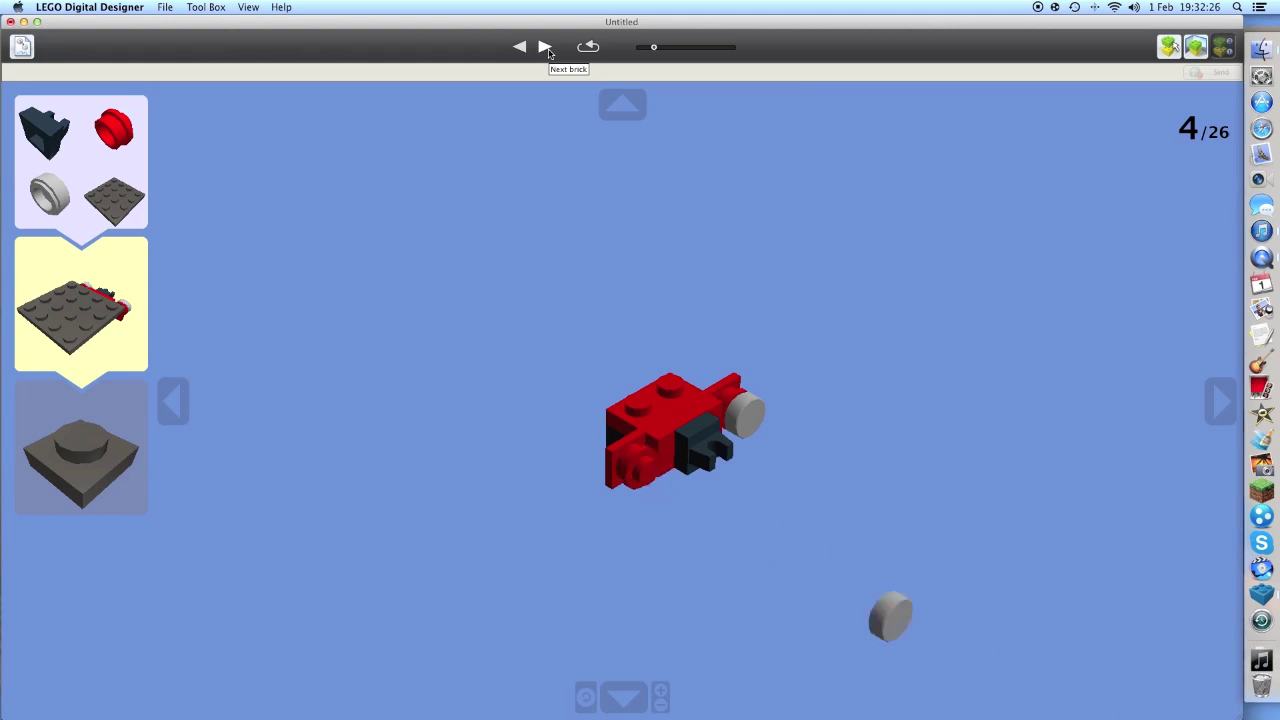
left_click(548, 52)
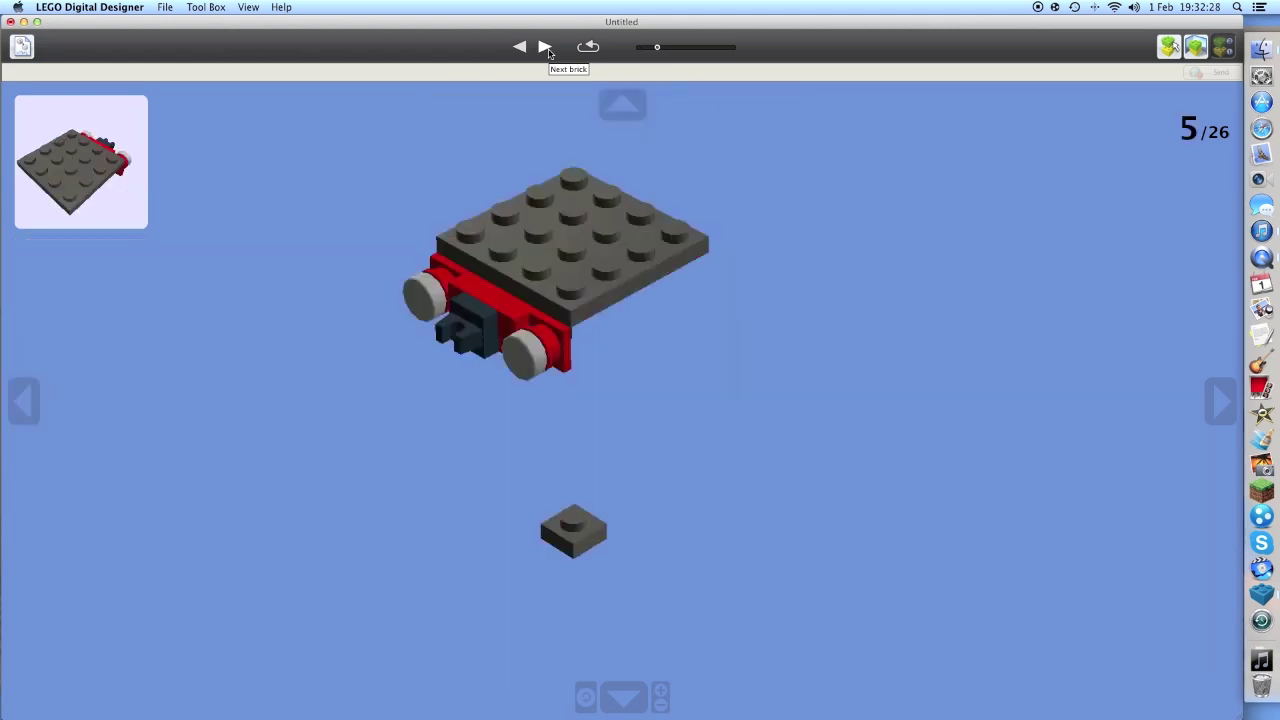
left_click(548, 52)
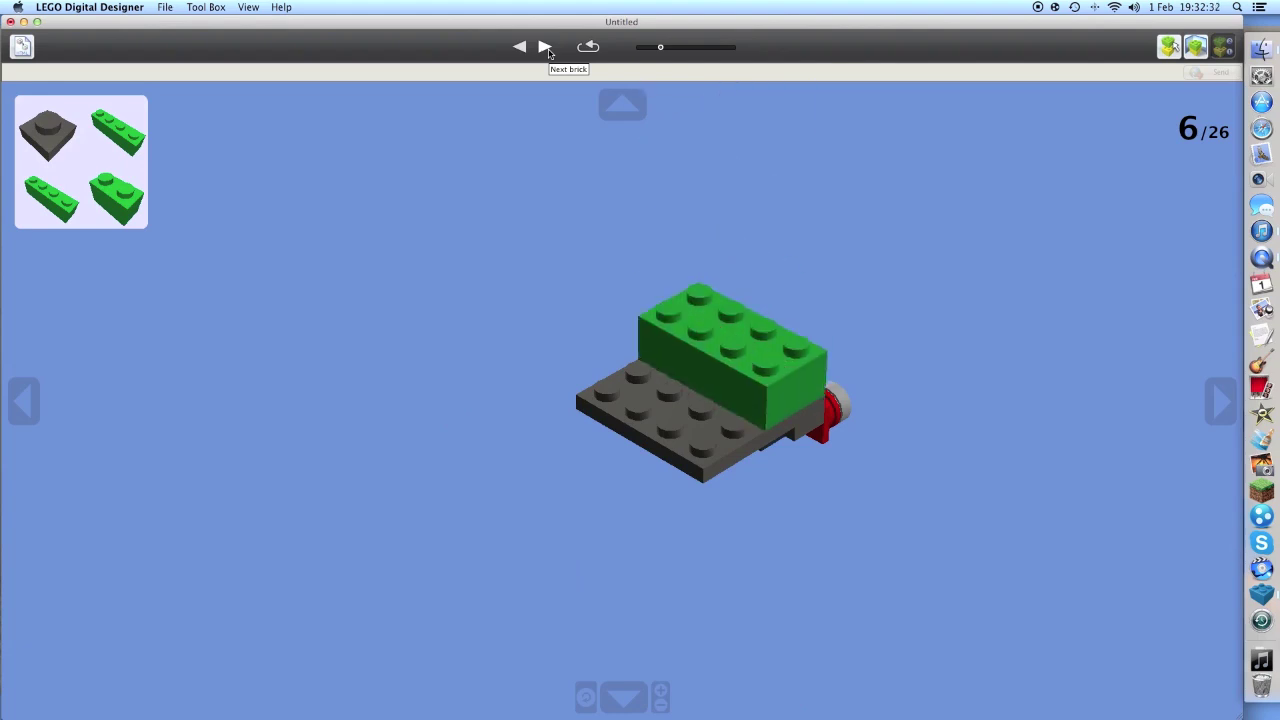
Advance the guide through steps 7 to 10 and rotate the partial model.
left_click(548, 52)
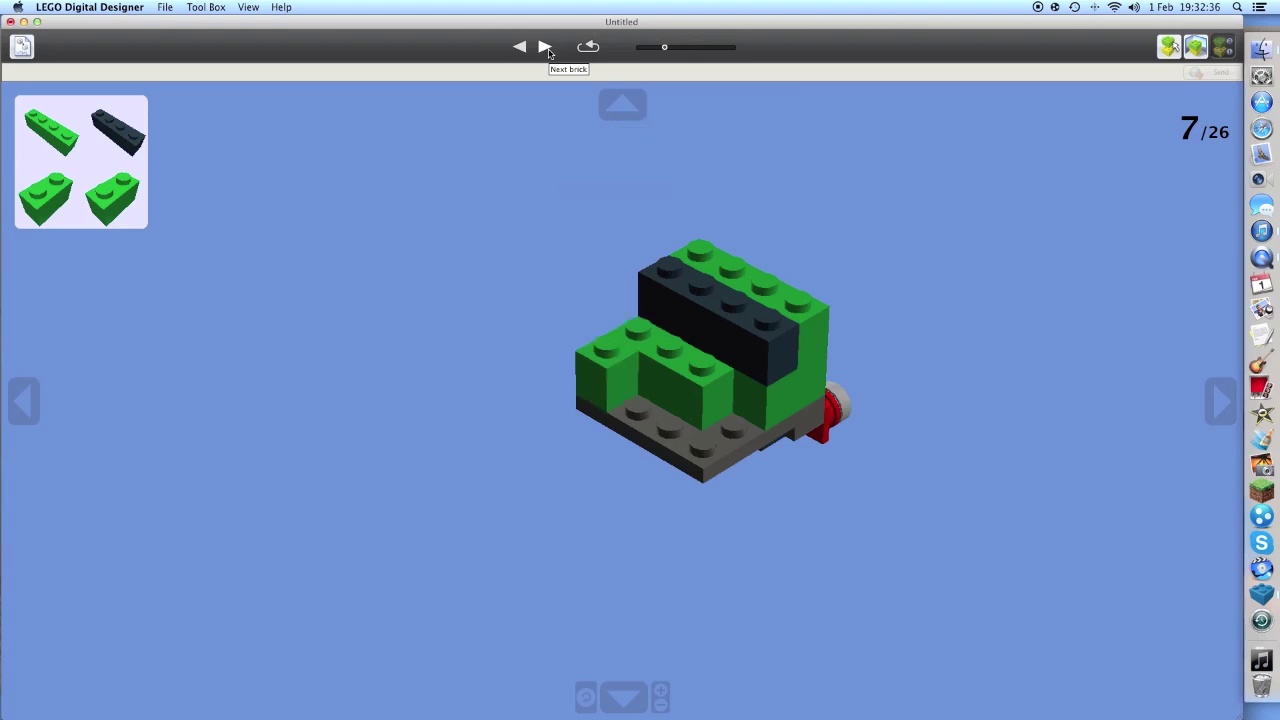
left_click(548, 52)
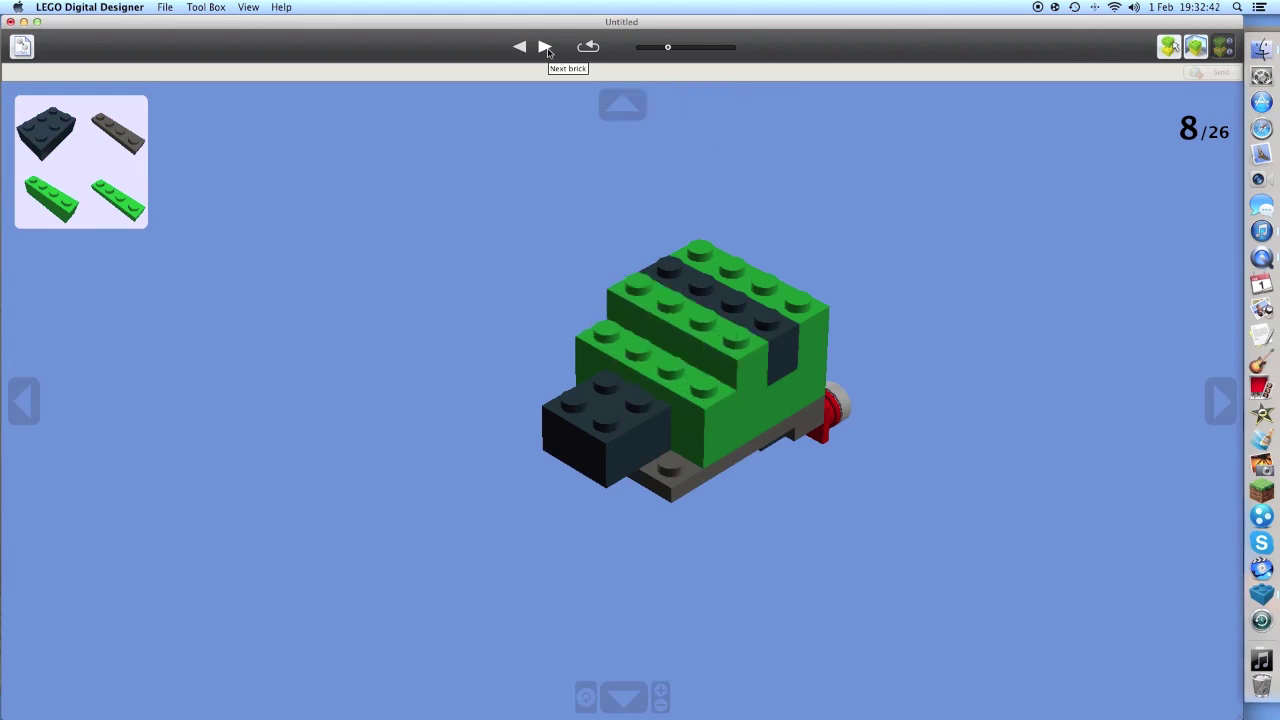
left_click(547, 50)
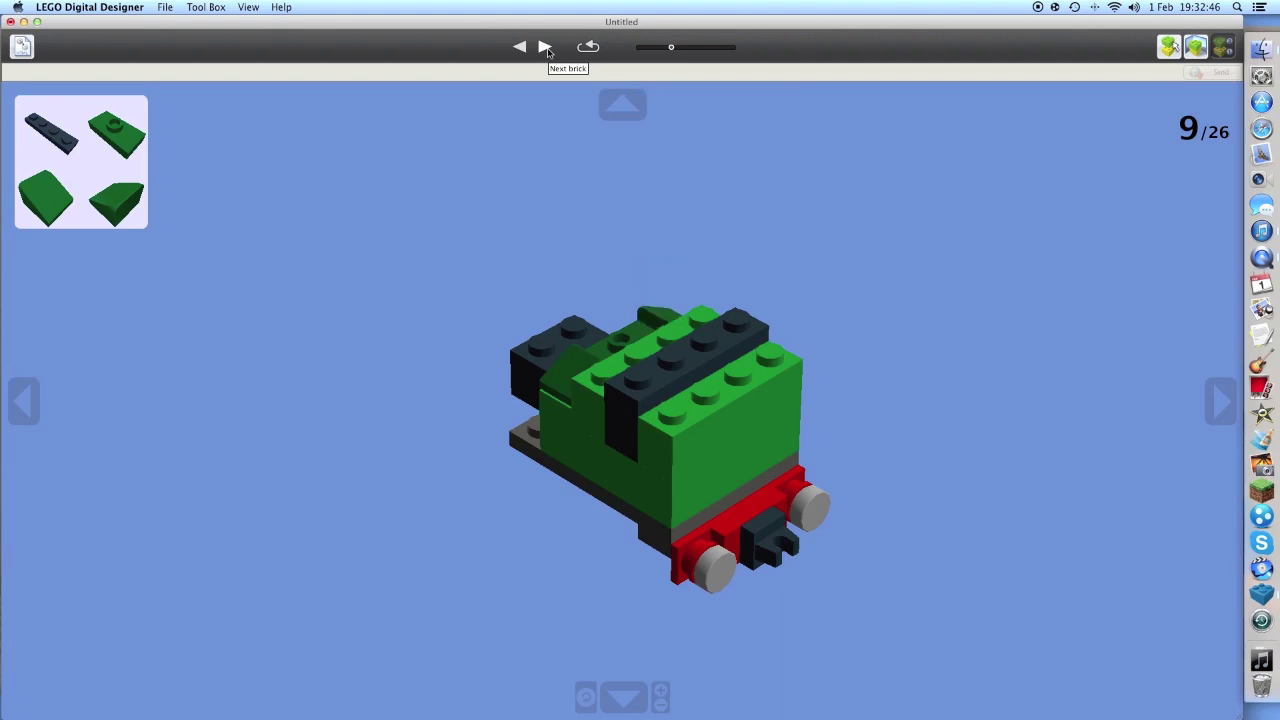
left_click(547, 50)
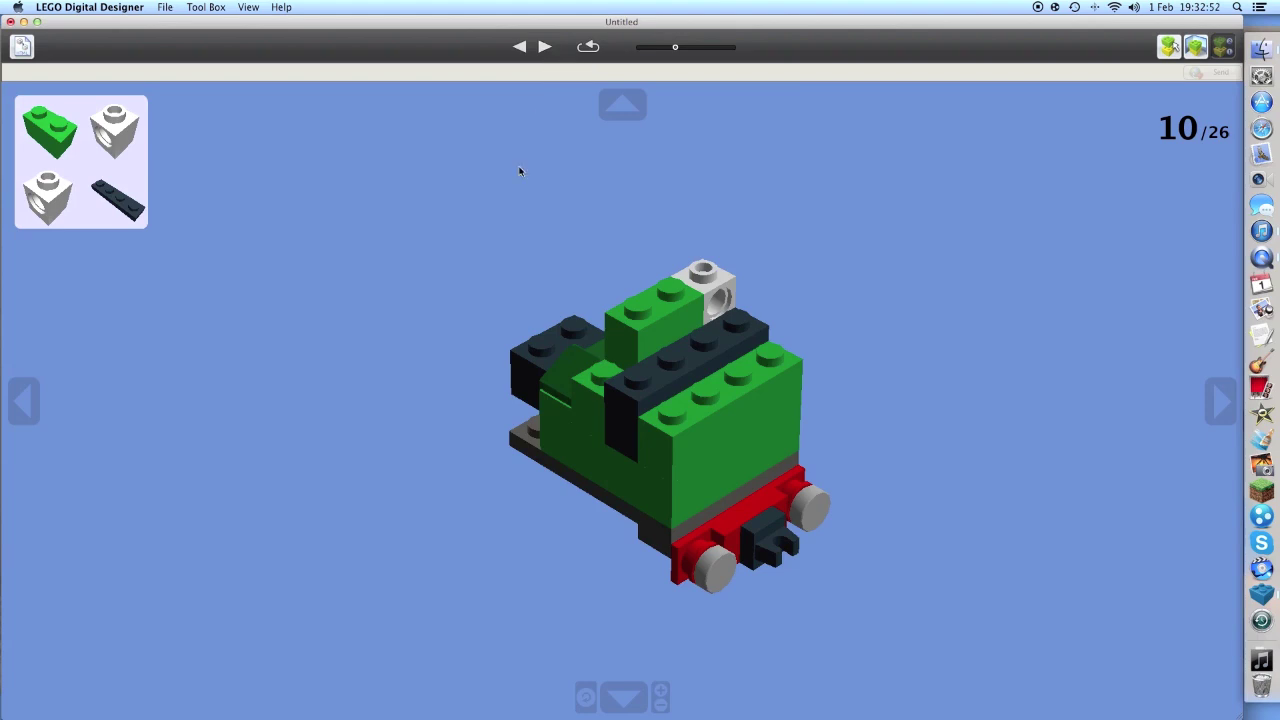
mouse_move(522, 178)
left_mouse_down()
mouse_move(680, 217)
mouse_move(582, 378)
left_mouse_up()
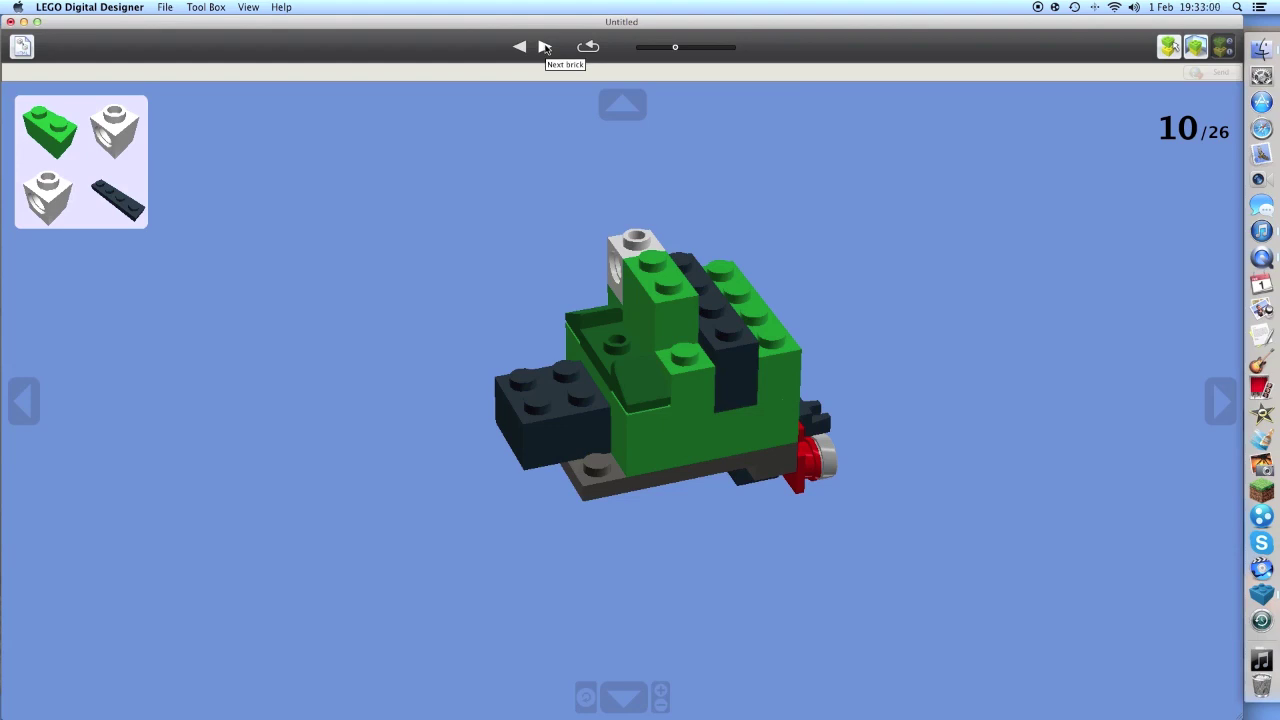
Add the white bricks and a dark plate, reaching step 12.
left_click(545, 48)
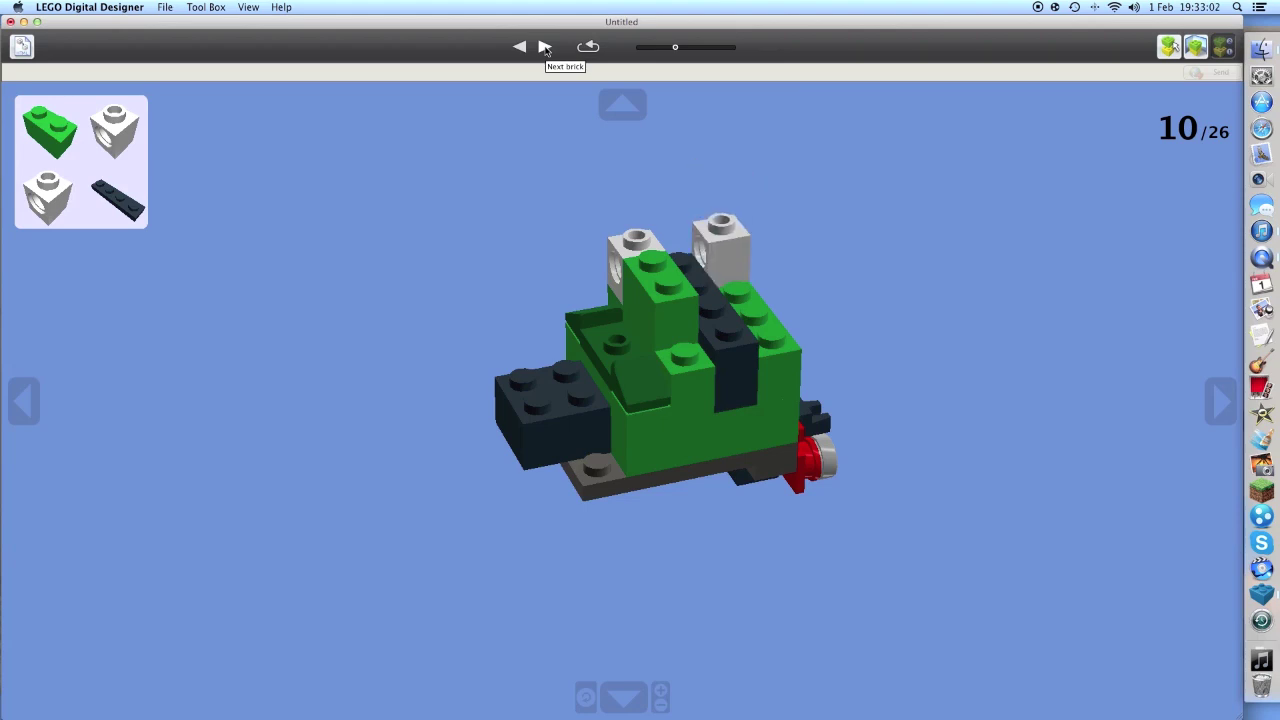
left_click(545, 48)
left_click(545, 48)
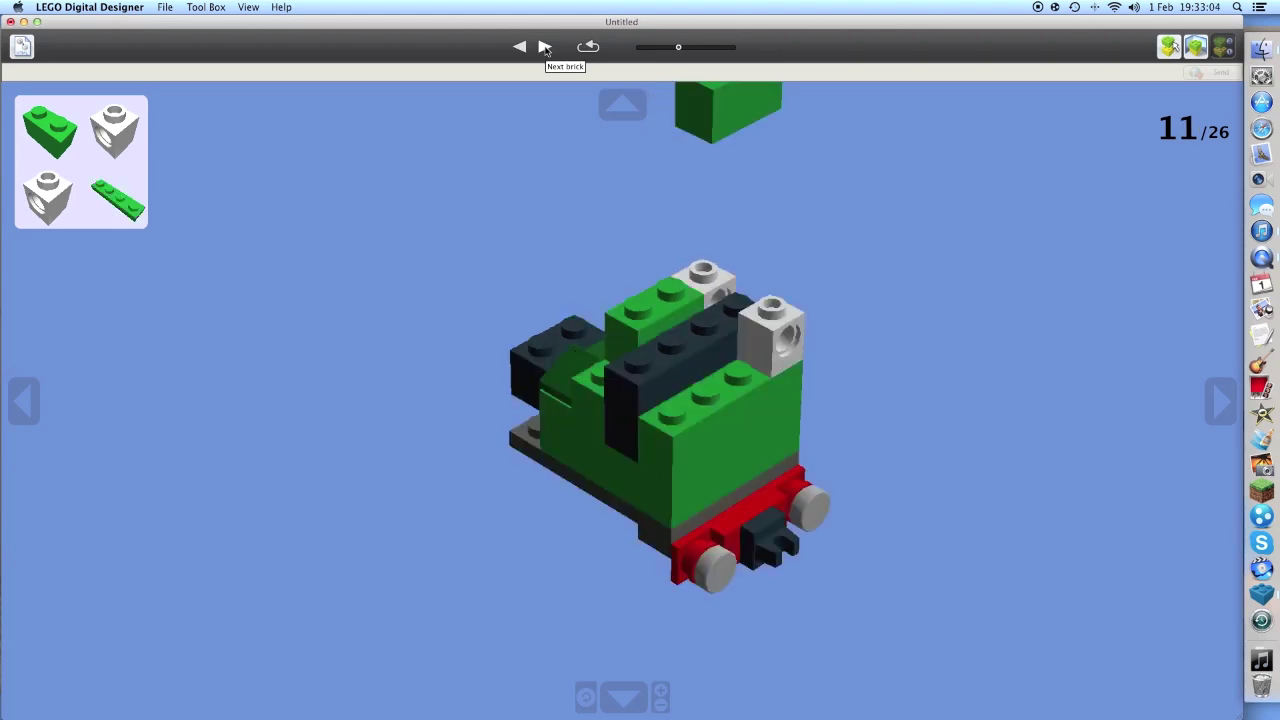
left_click(545, 48)
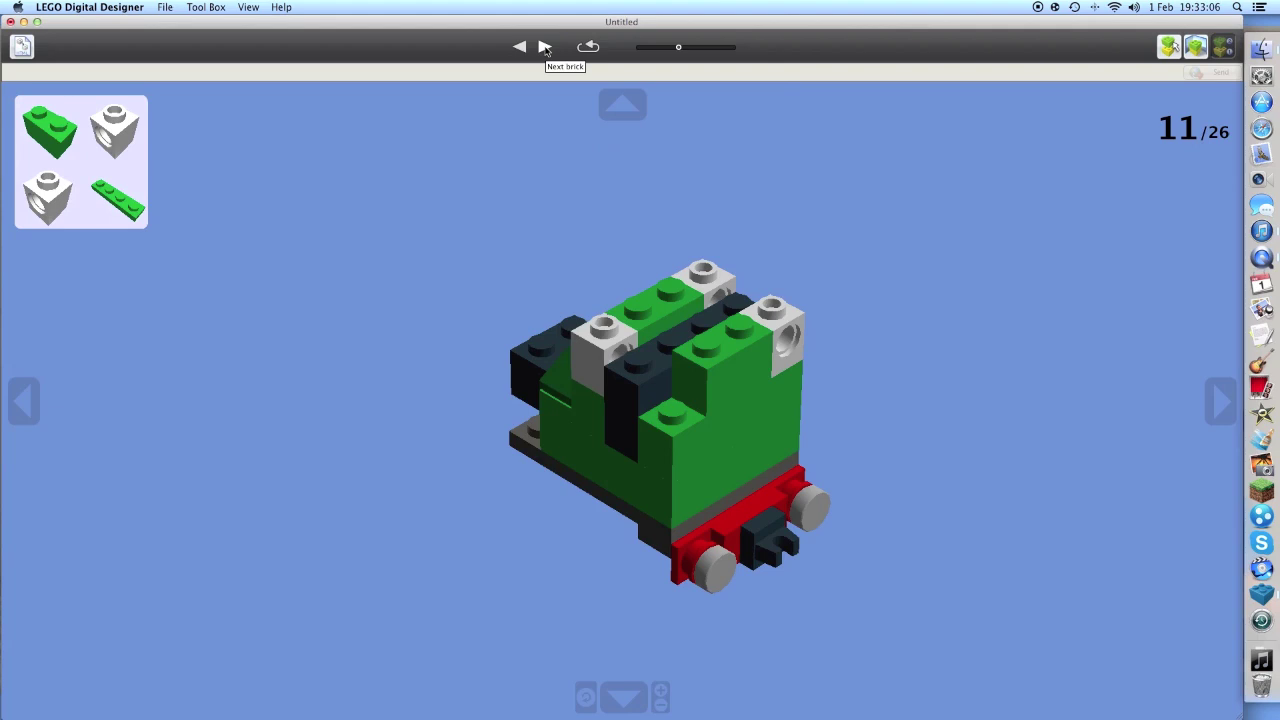
left_click(545, 48)
left_click(545, 48)
Add the second dark roof plate, tan pole and grey plates, reaching step 14.
left_click(545, 48)
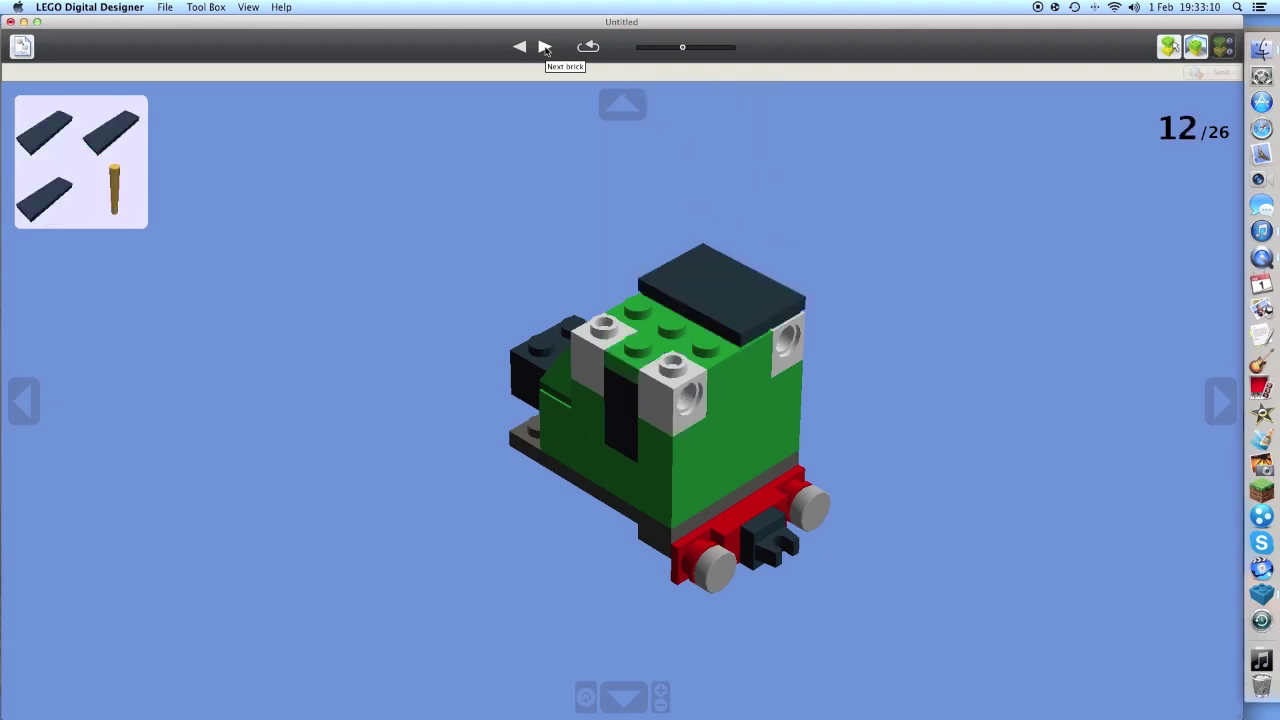
left_click(545, 48)
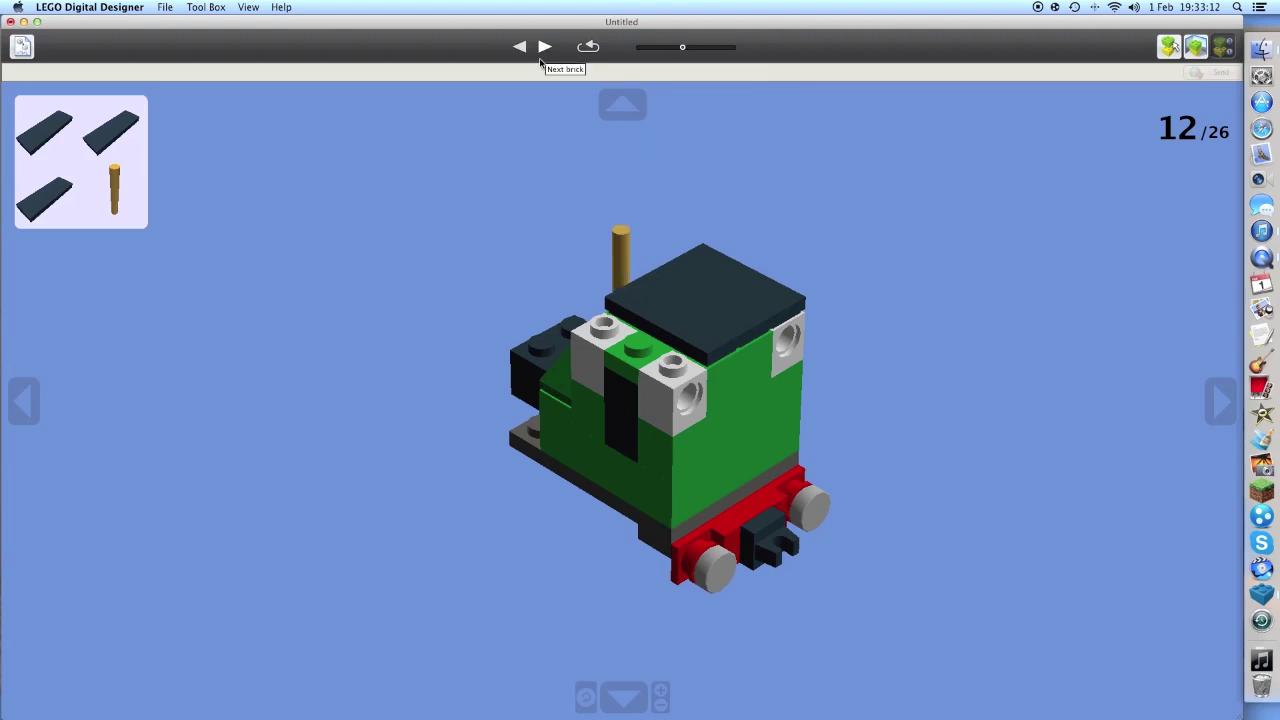
left_click_drag(511, 163, 612, 163)
left_click(545, 48)
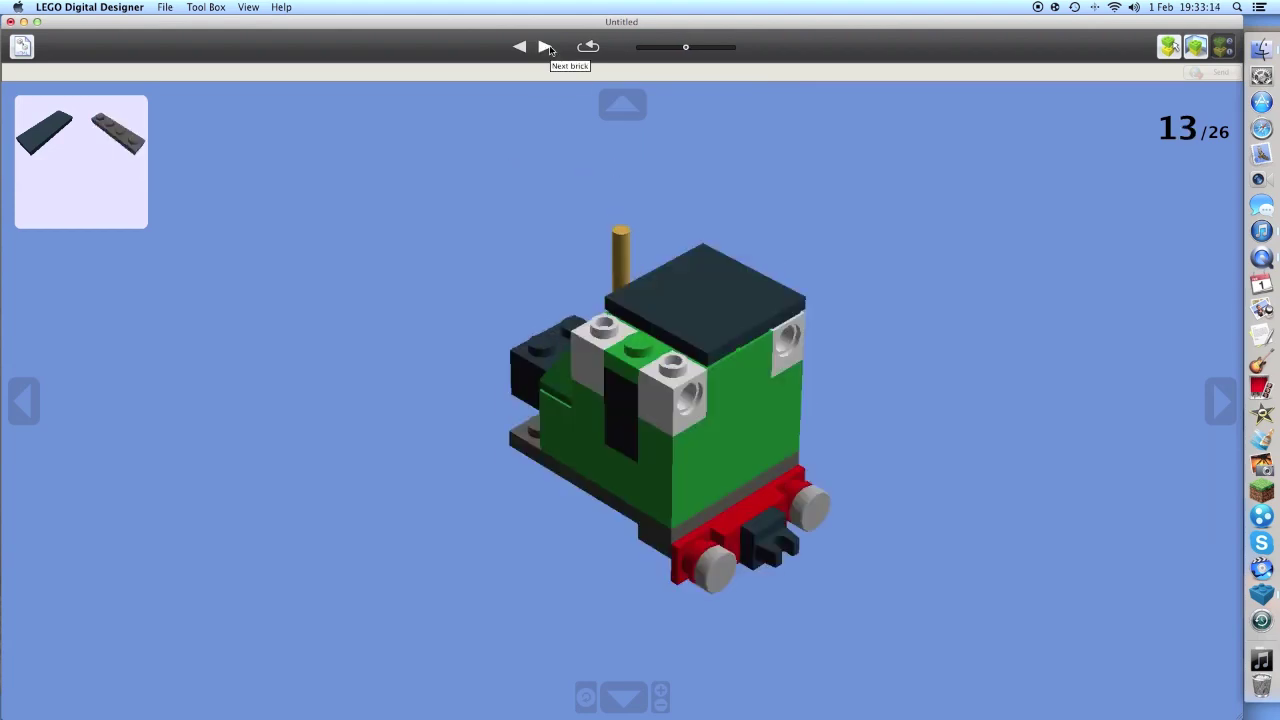
left_click(545, 48)
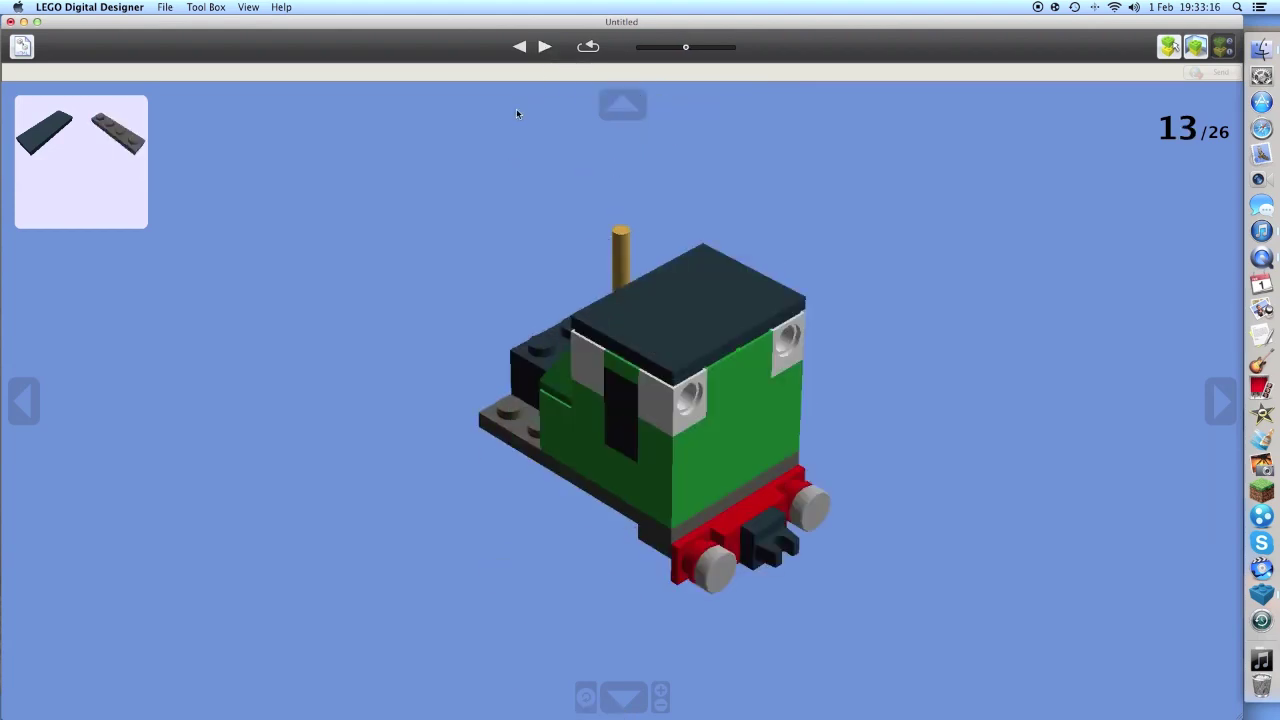
left_click(545, 48)
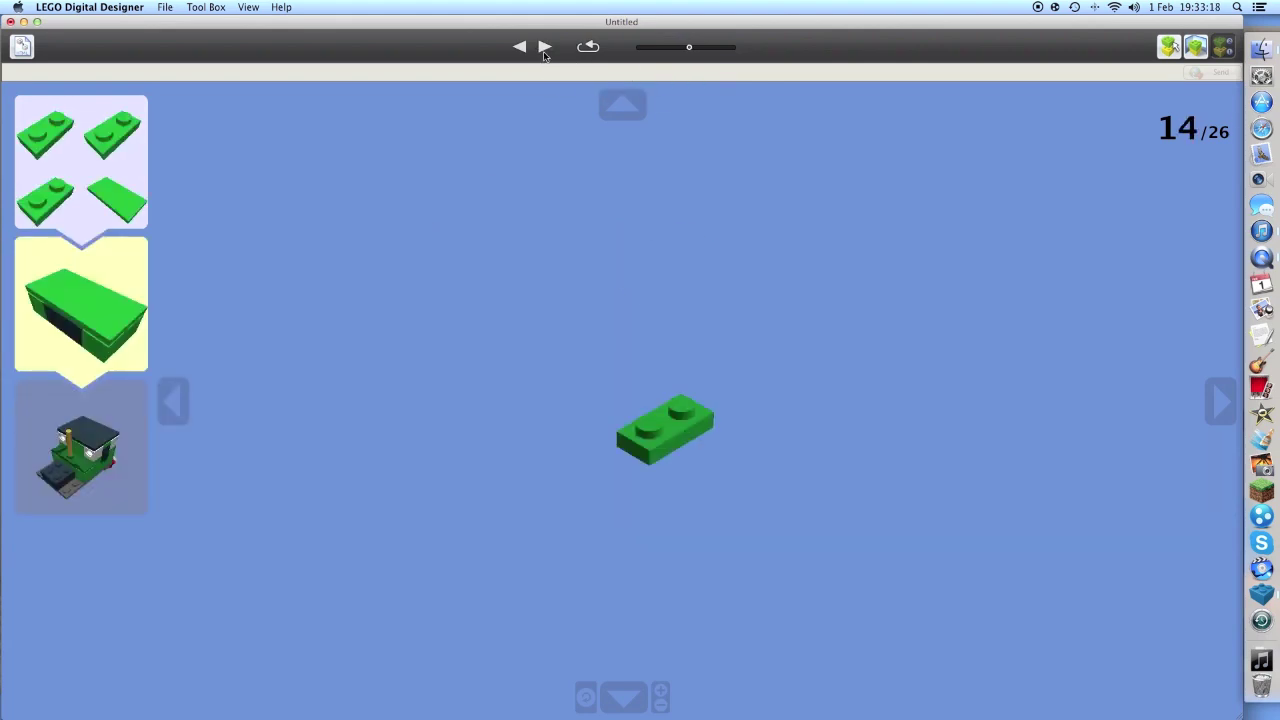
Stack the green plates and attach the sub-assembly at step 16, viewing the locomotive's underside.
left_click(545, 48)
left_click(545, 48)
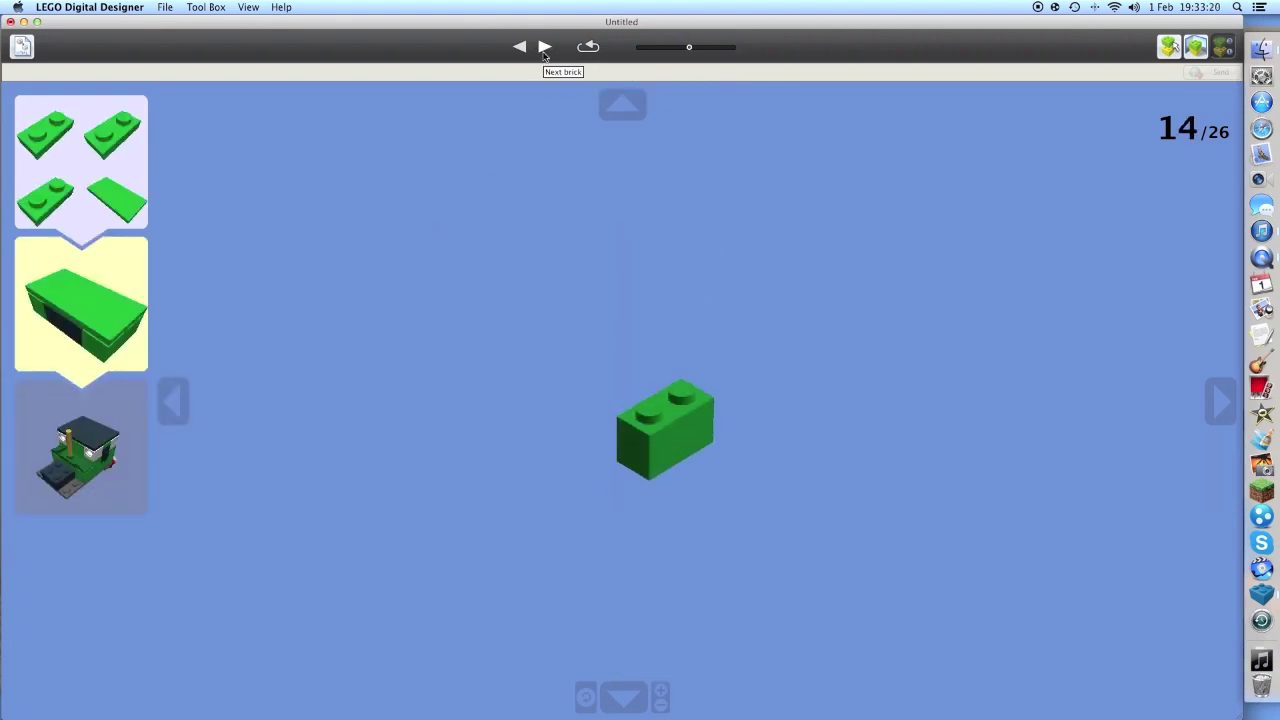
left_click(545, 48)
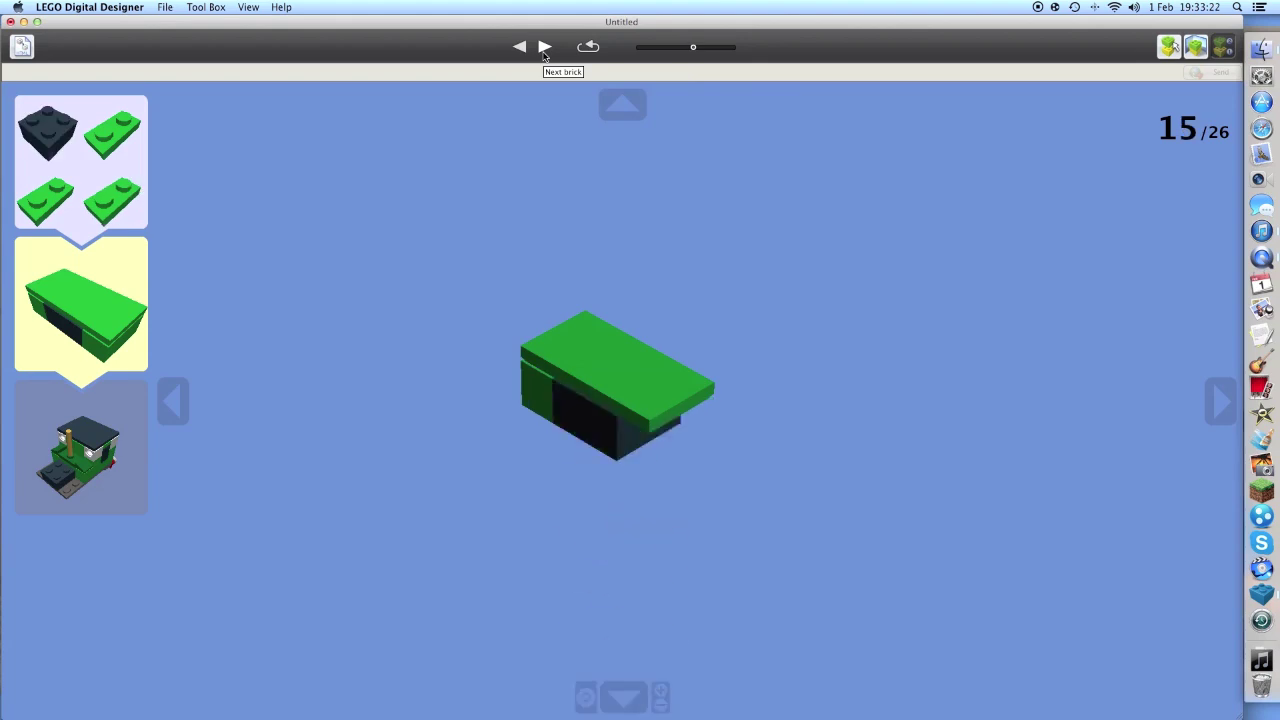
left_click(544, 50)
left_click(544, 50)
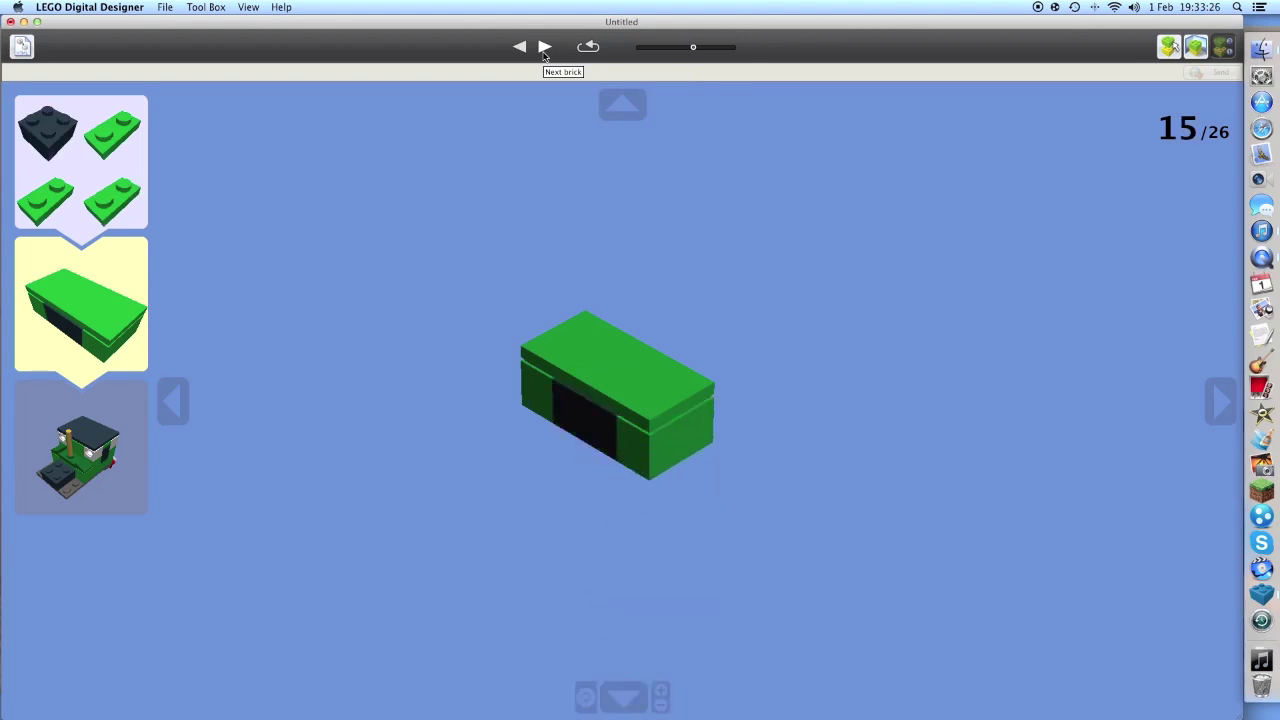
left_click(544, 54)
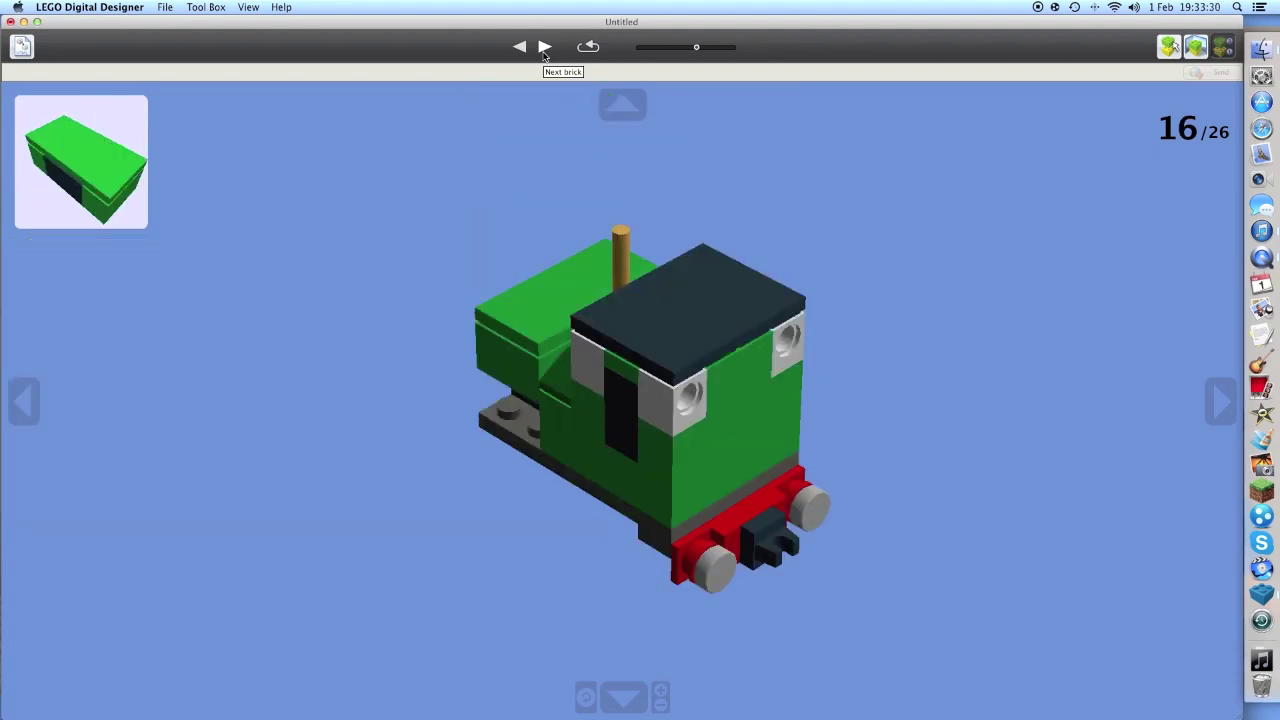
mouse_move(443, 277)
left_mouse_down()
mouse_move(657, 191)
mouse_move(680, 206)
left_mouse_up()
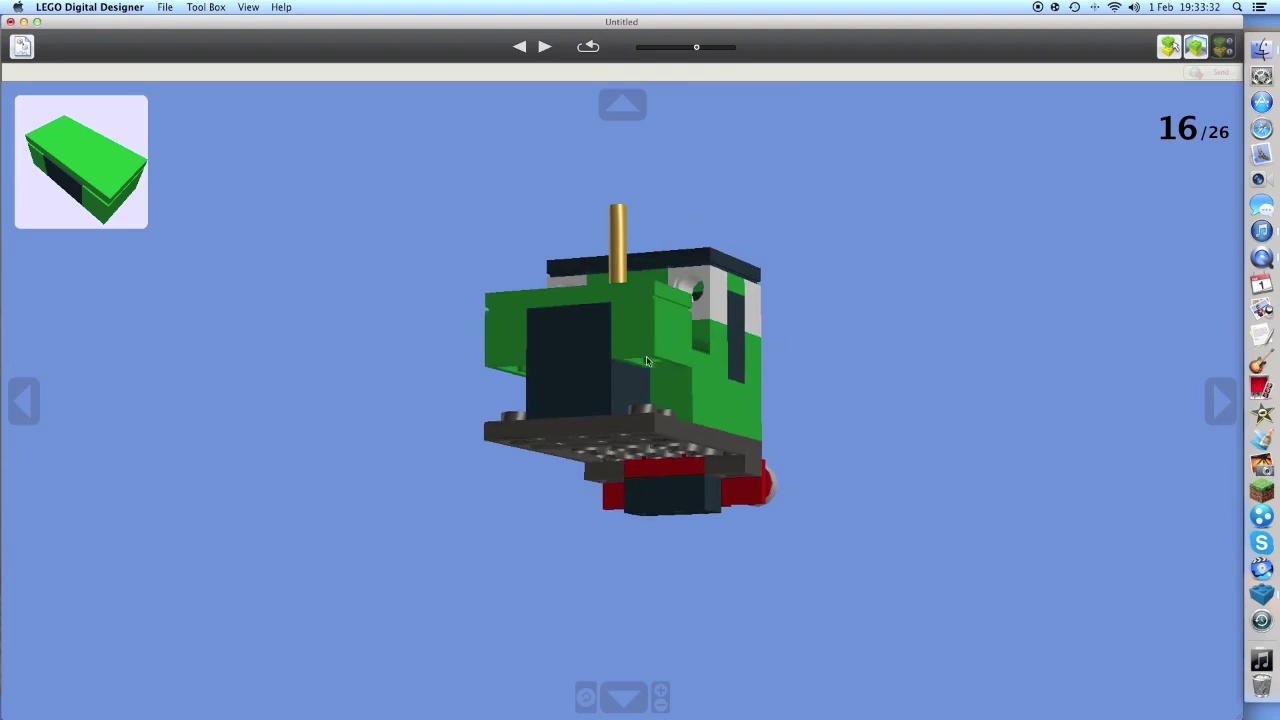
left_click_drag(647, 361, 547, 316)
left_click_drag(685, 353, 671, 392)
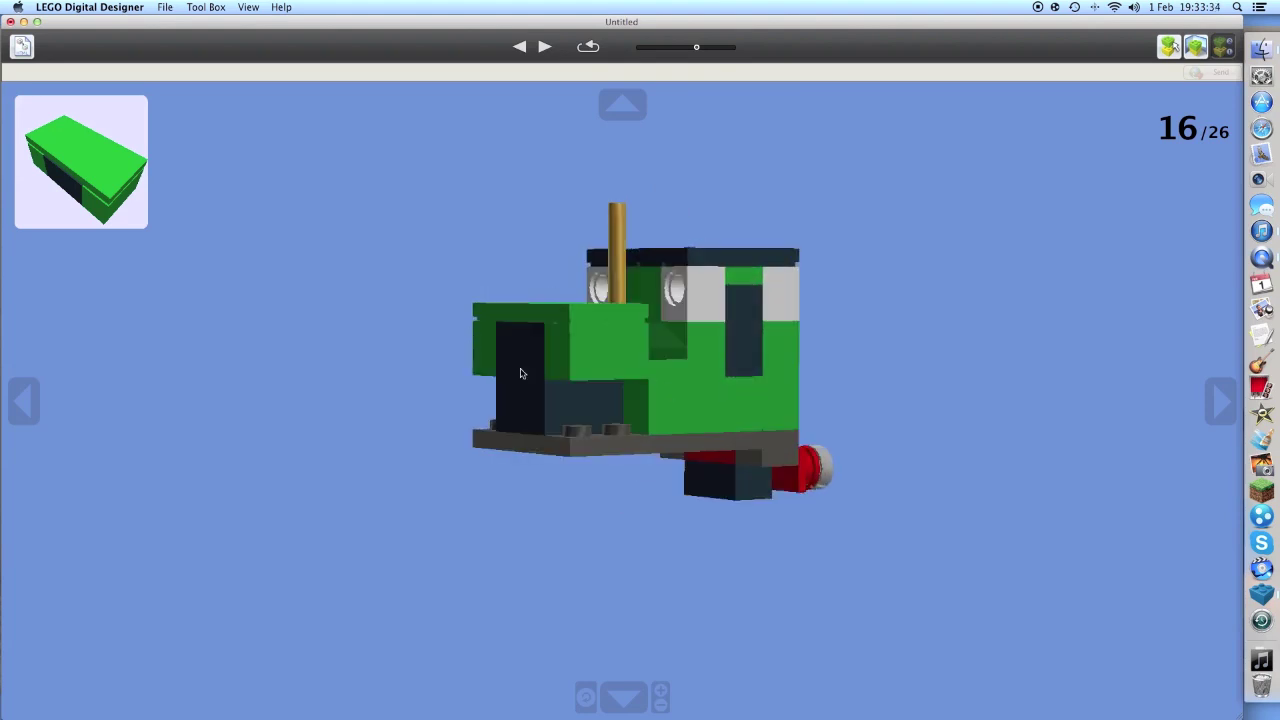
Advance past the wheel assembly to step 21, adding the red and grey plates.
left_click(545, 47)
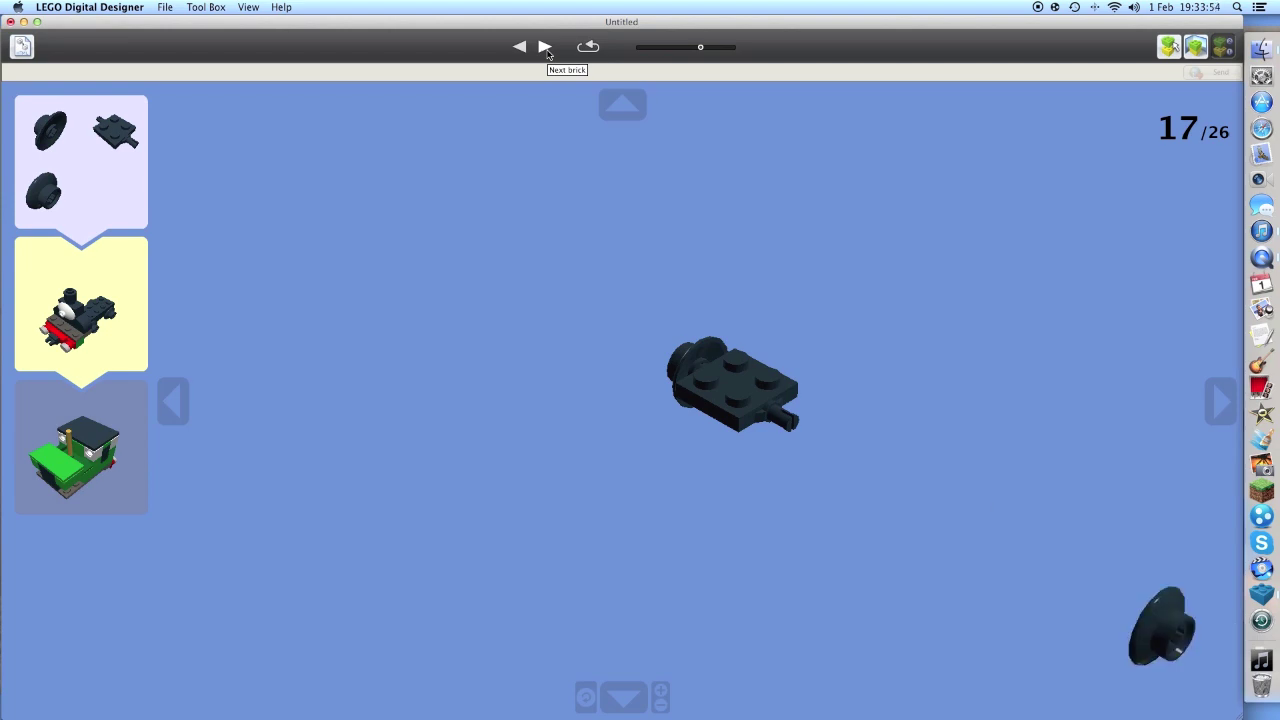
left_click(545, 47)
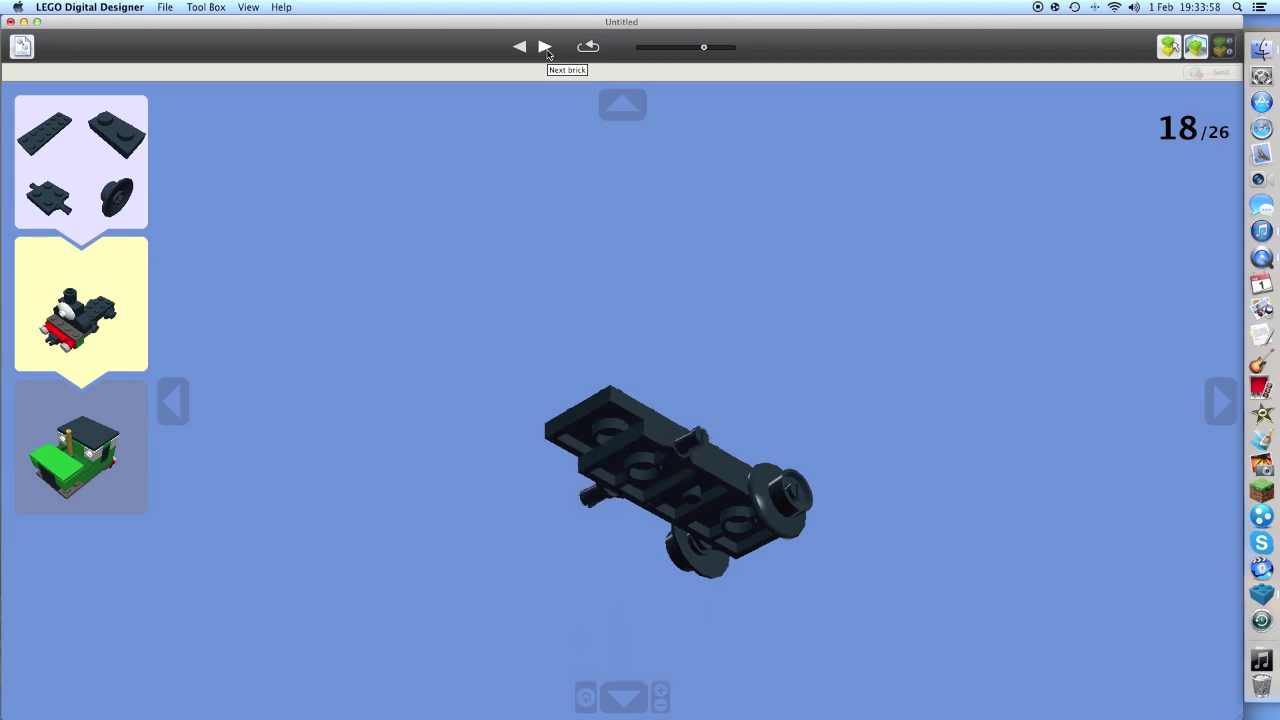
right_click_drag(608, 229, 716, 435)
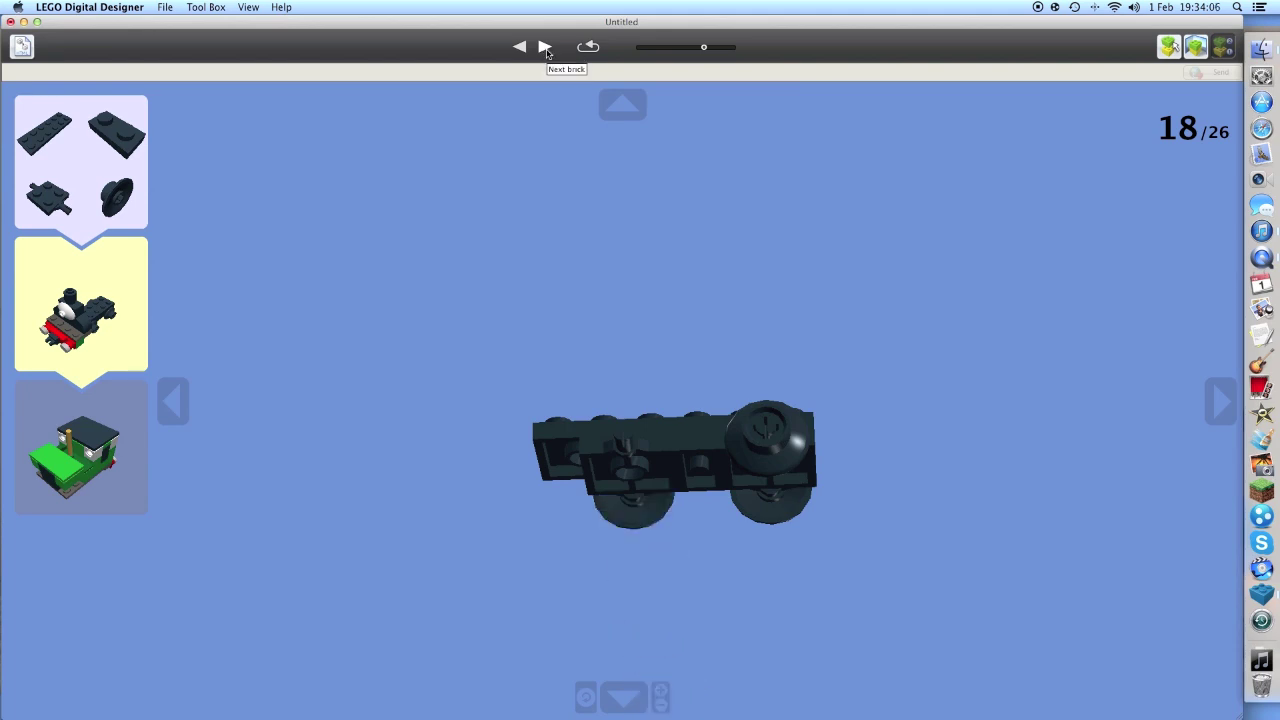
left_click(545, 47)
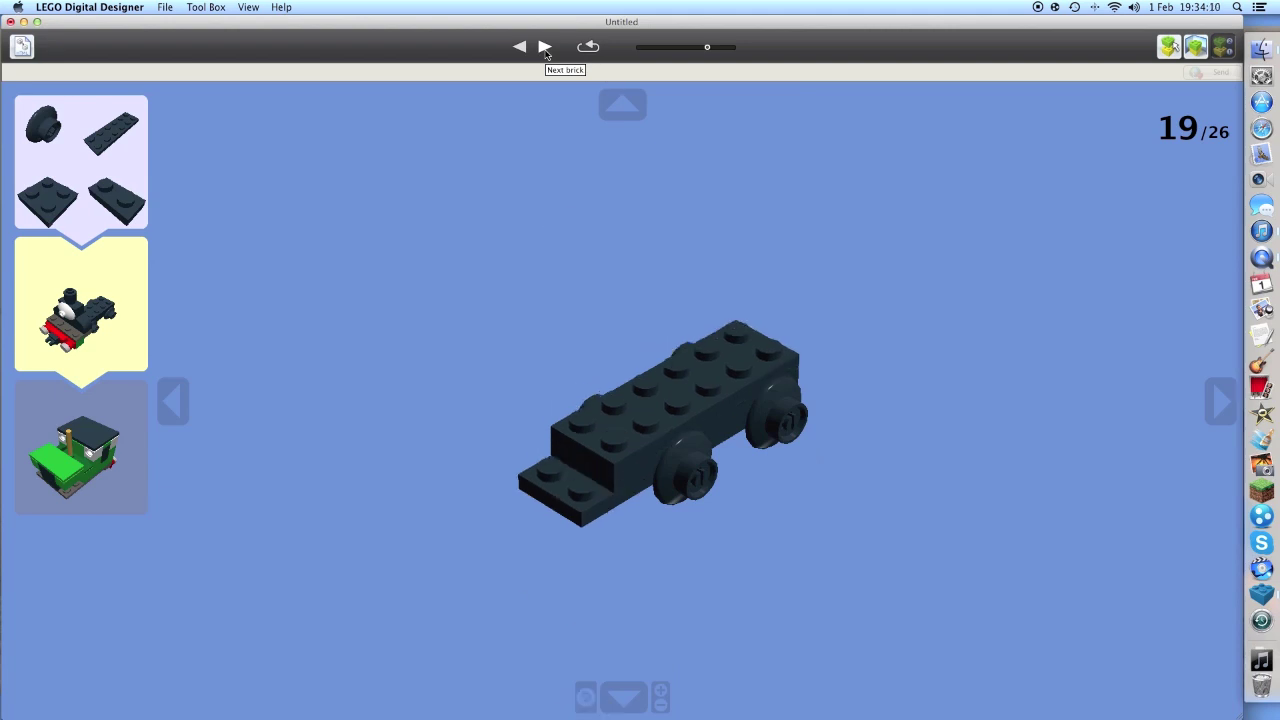
left_click(545, 47)
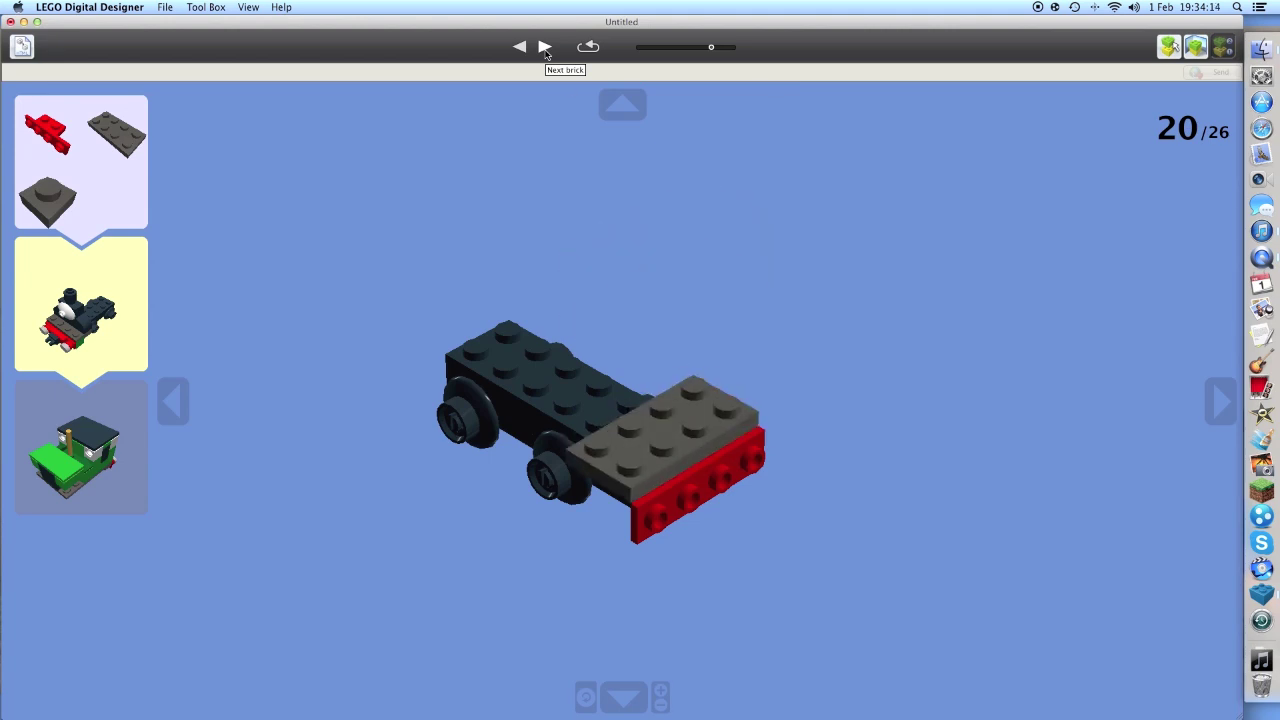
left_click(545, 47)
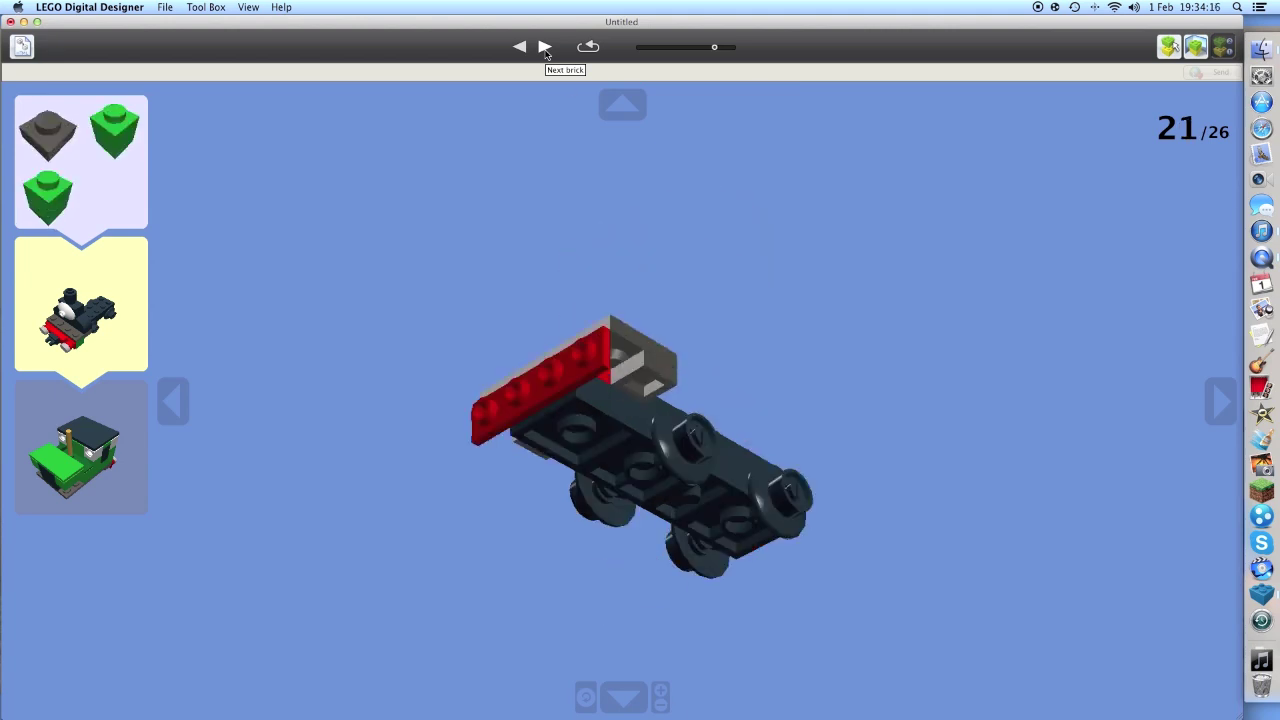
Add two green bricks, a grey round buffer and a red round brick, reaching step 23.
left_click(545, 47)
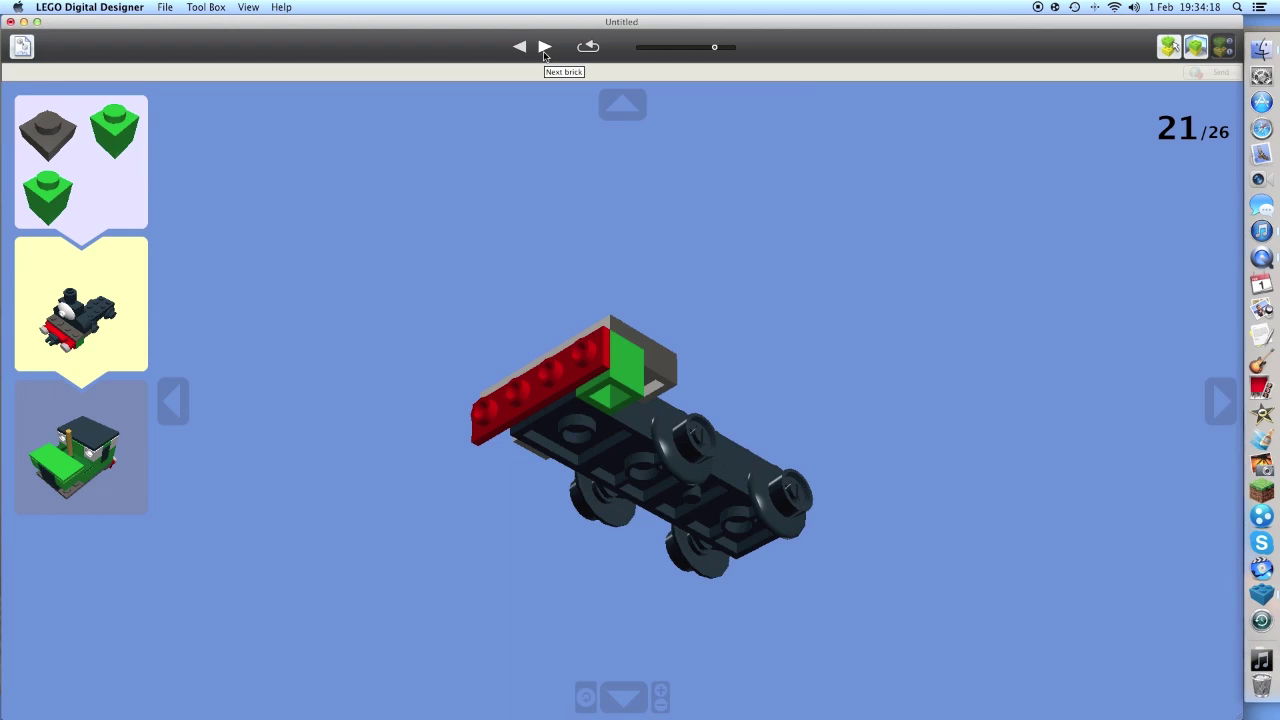
left_click(545, 47)
left_click(545, 47)
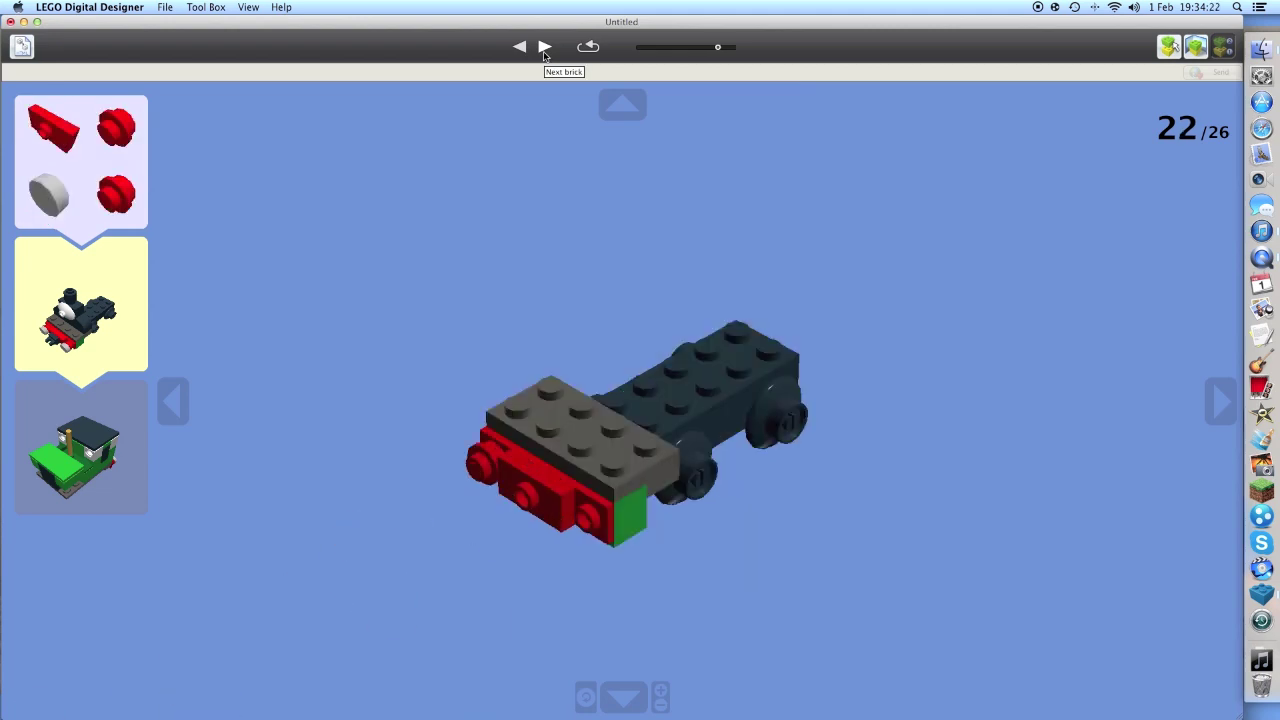
left_click(545, 47)
left_click(545, 47)
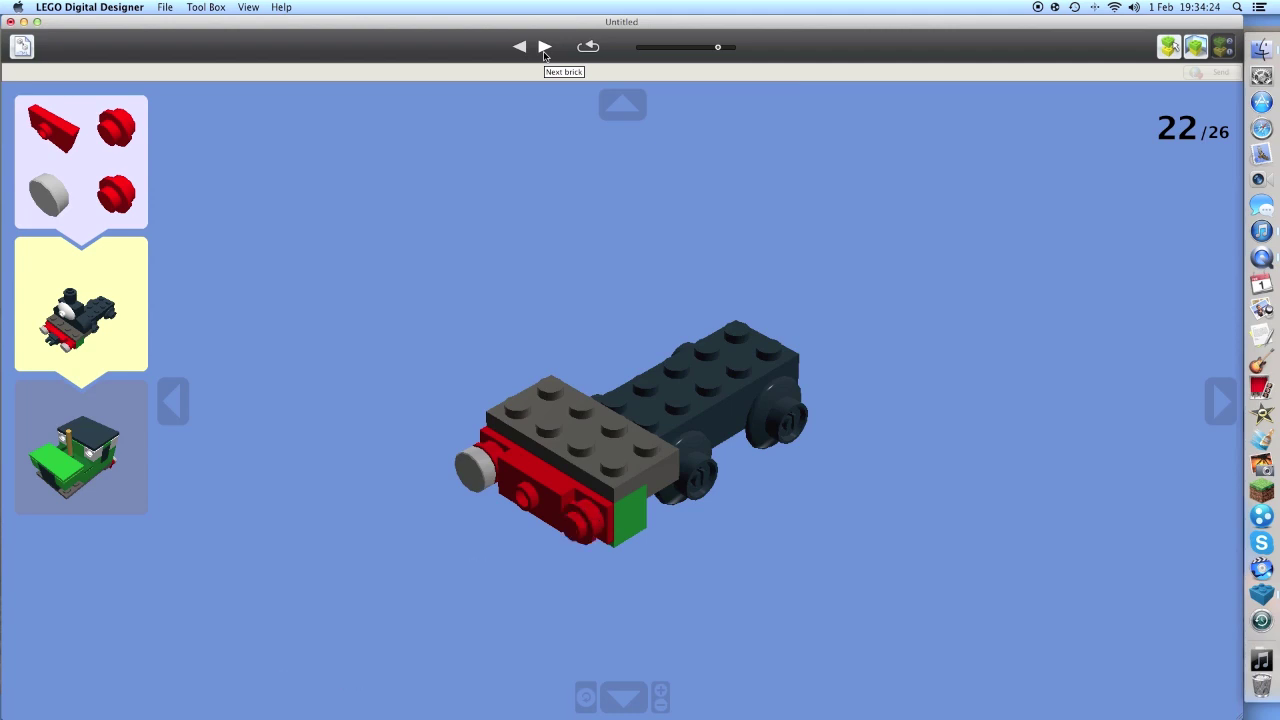
left_click(545, 55)
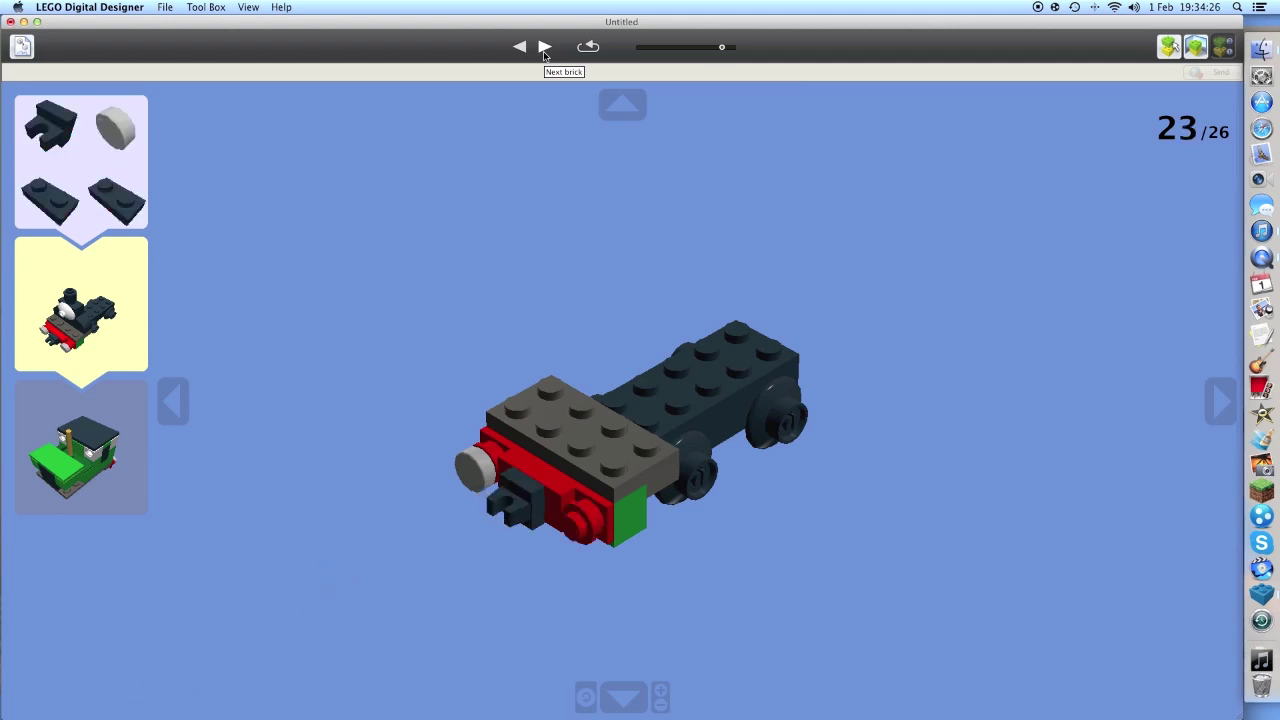
Add the right grey buffer, dark plate, curved brick and holed brick, reaching step 25.
left_click(545, 55)
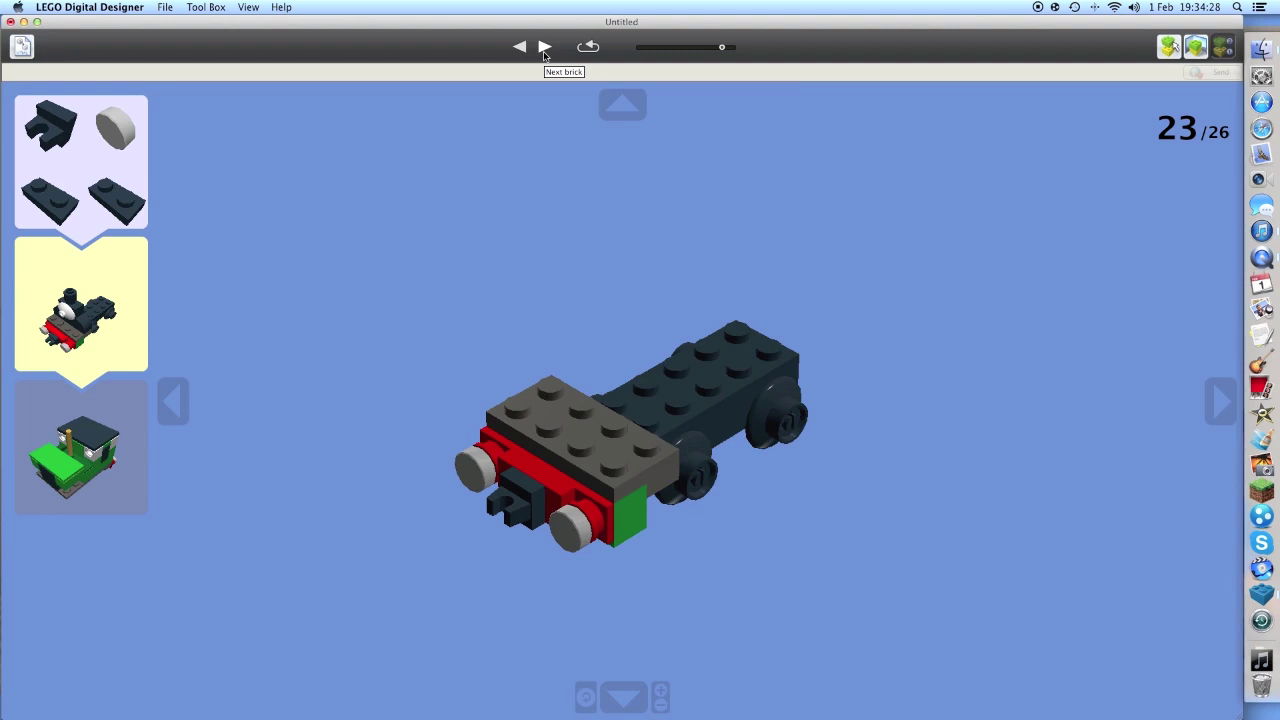
left_click(545, 55)
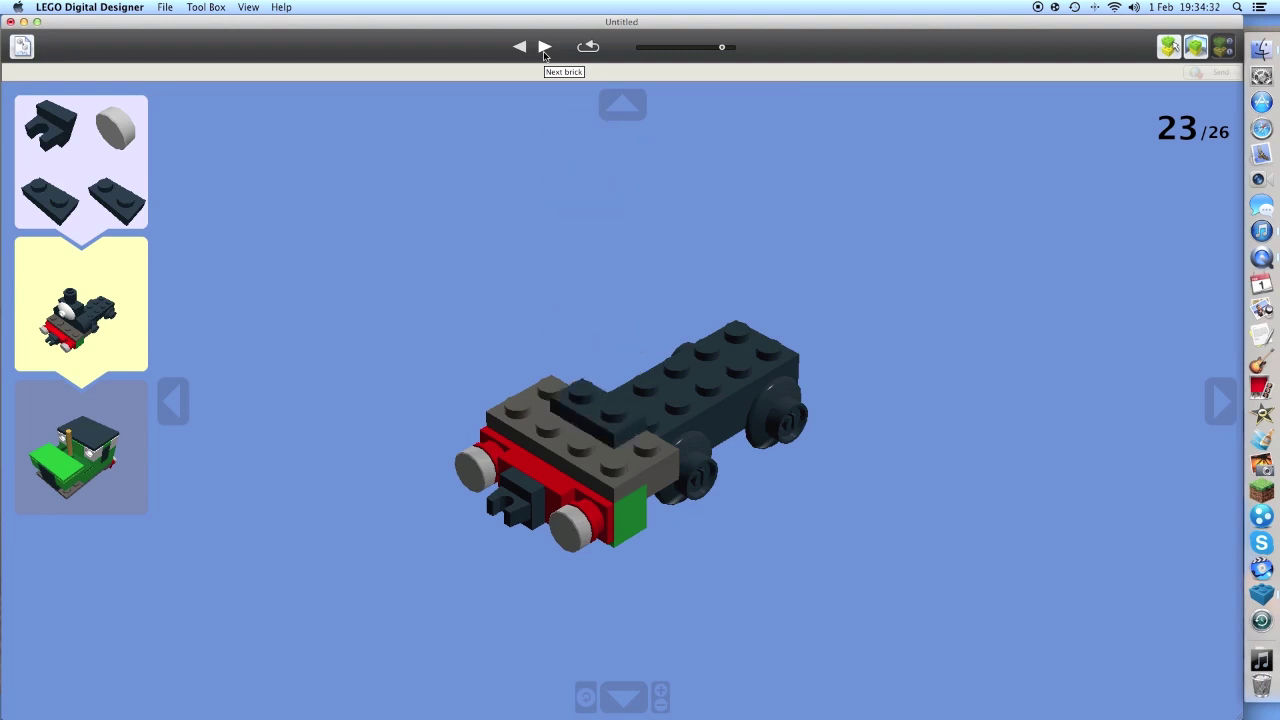
left_click(545, 55)
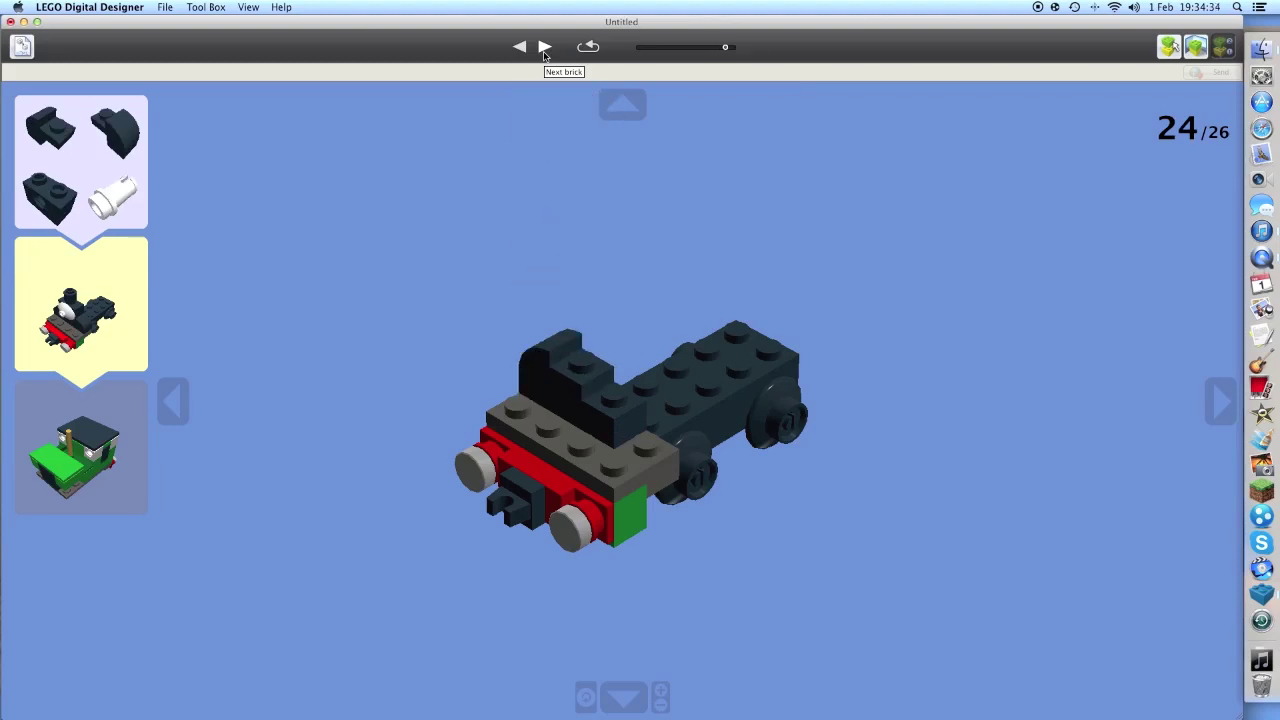
left_click(545, 55)
left_click(545, 55)
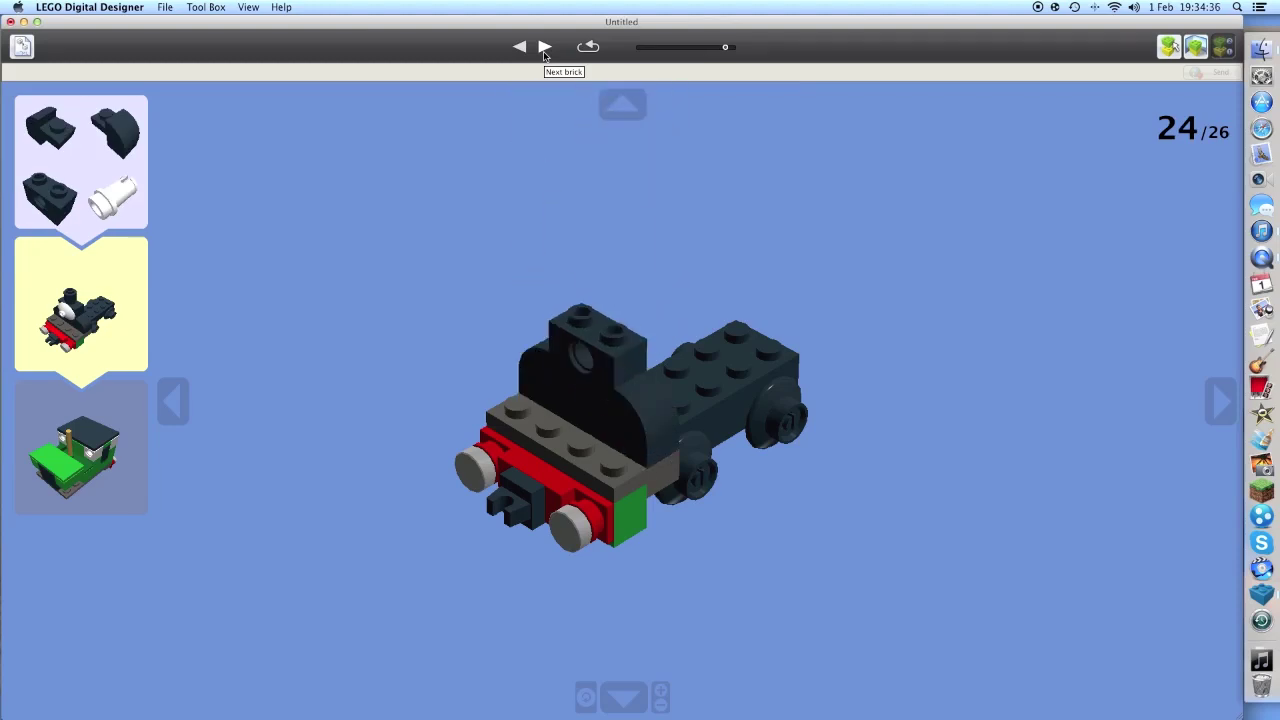
left_click(545, 55)
Attach the white smokebox dish, a dark plate and the round chimney.
left_click(545, 55)
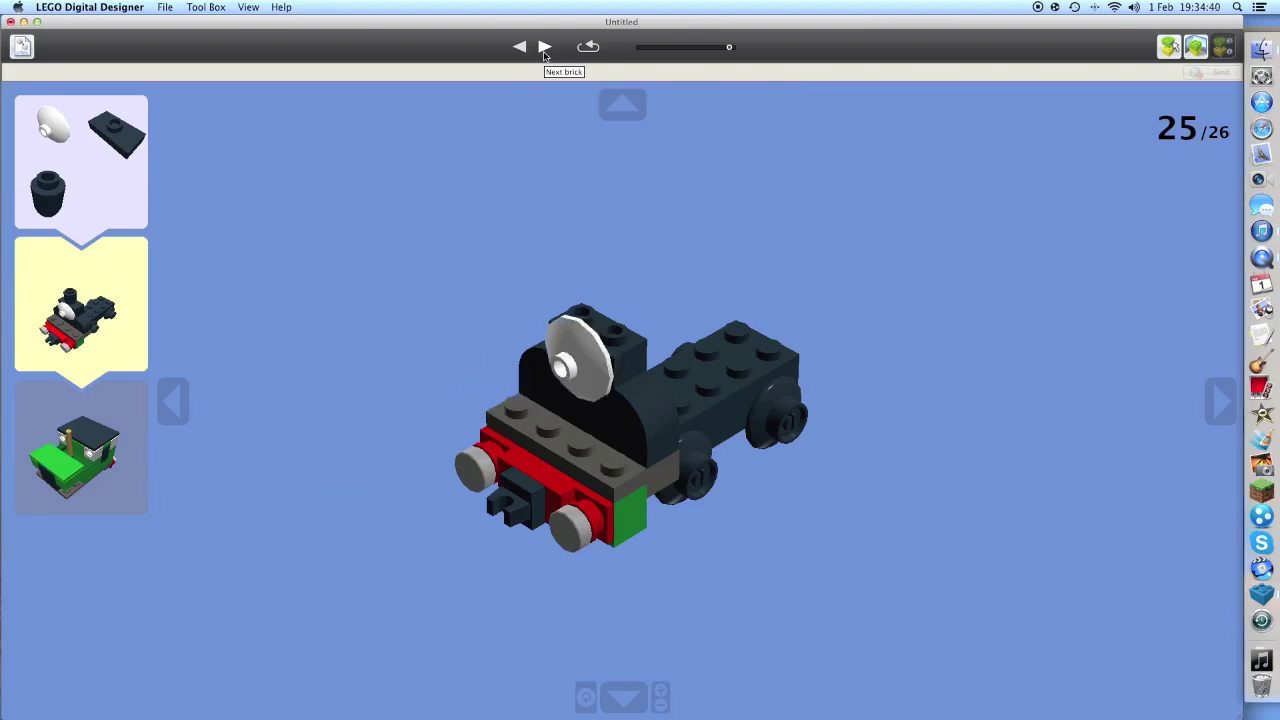
left_click(545, 55)
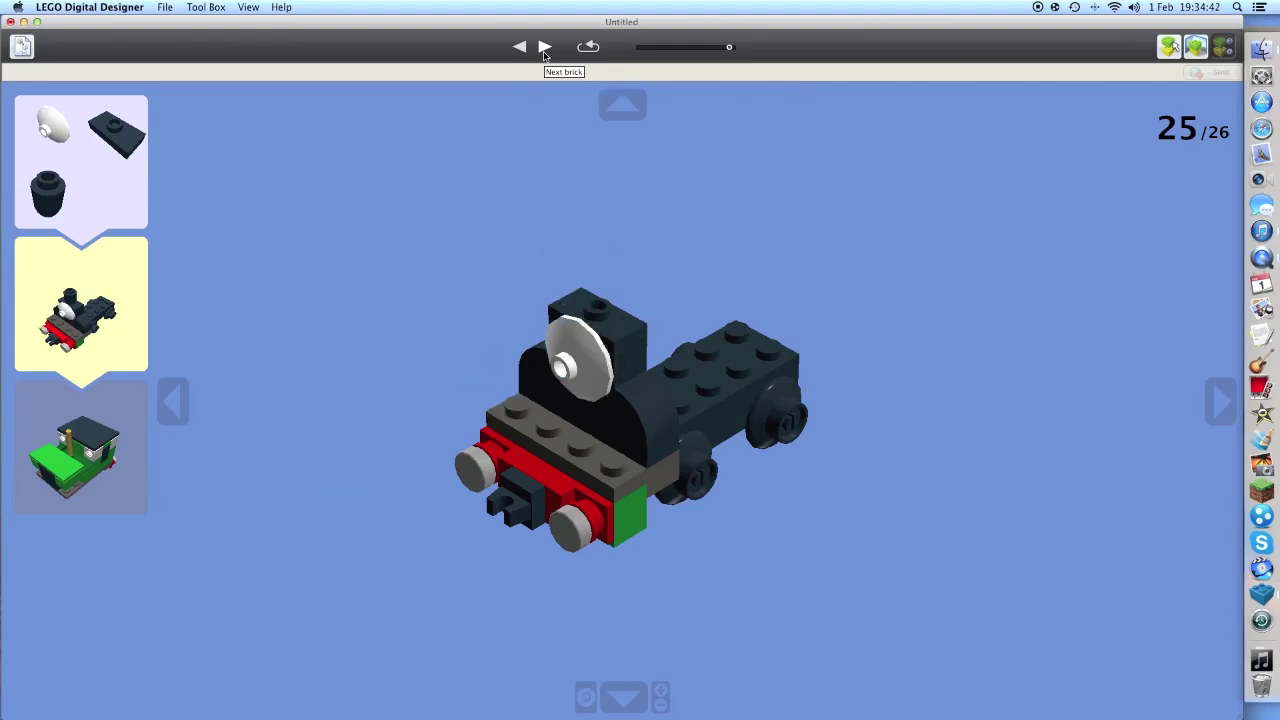
left_click(545, 55)
left_click(545, 55)
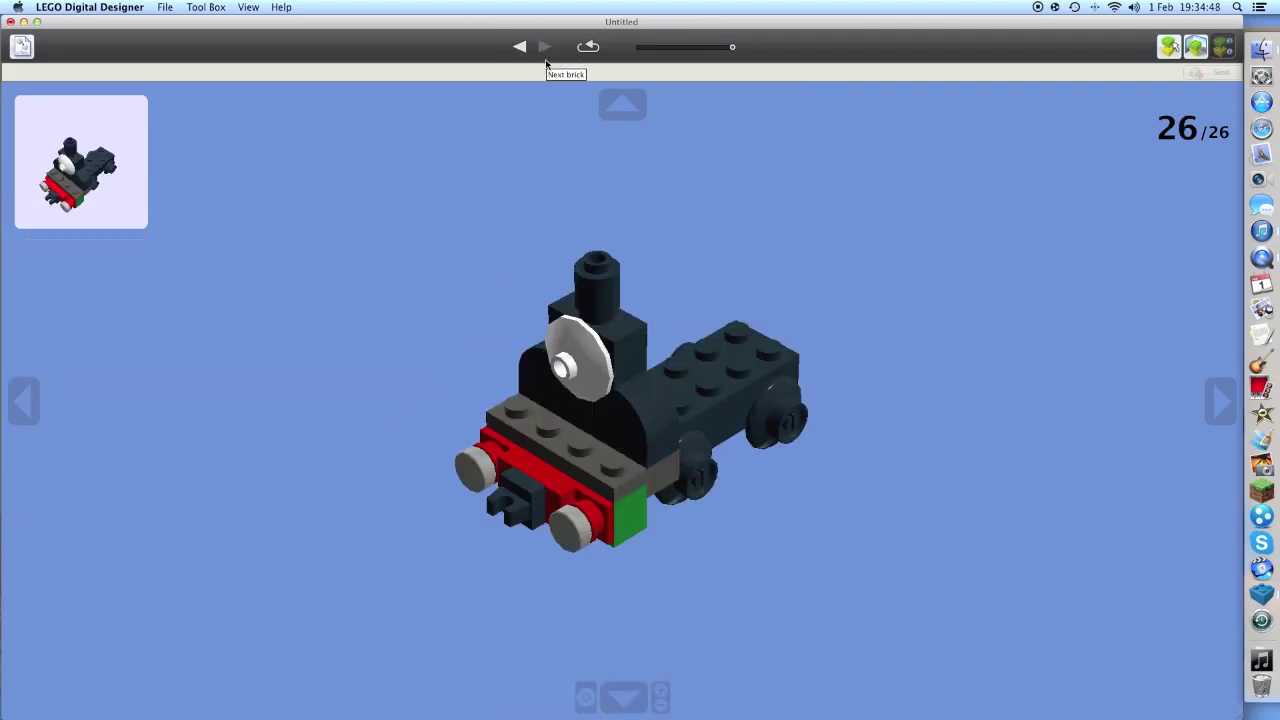
Step back to 25/26, then forward to 26/26 to view the complete engine.
left_click(519, 46)
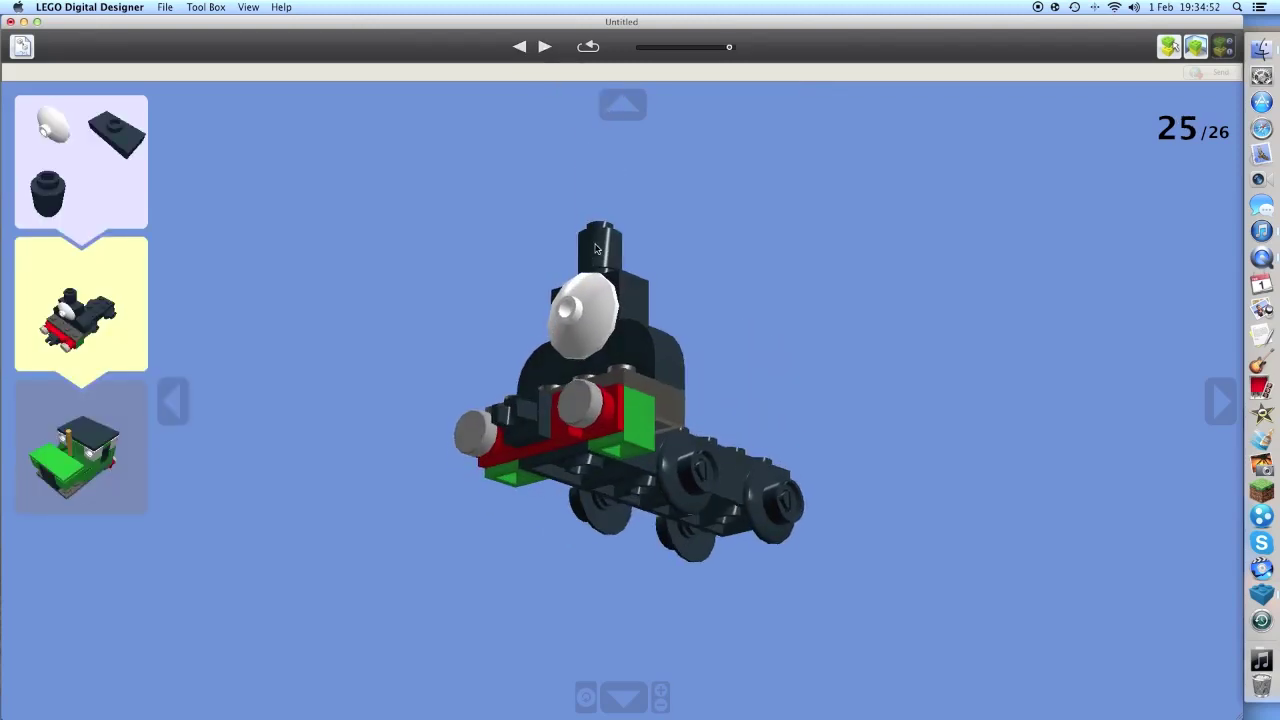
left_click(544, 46)
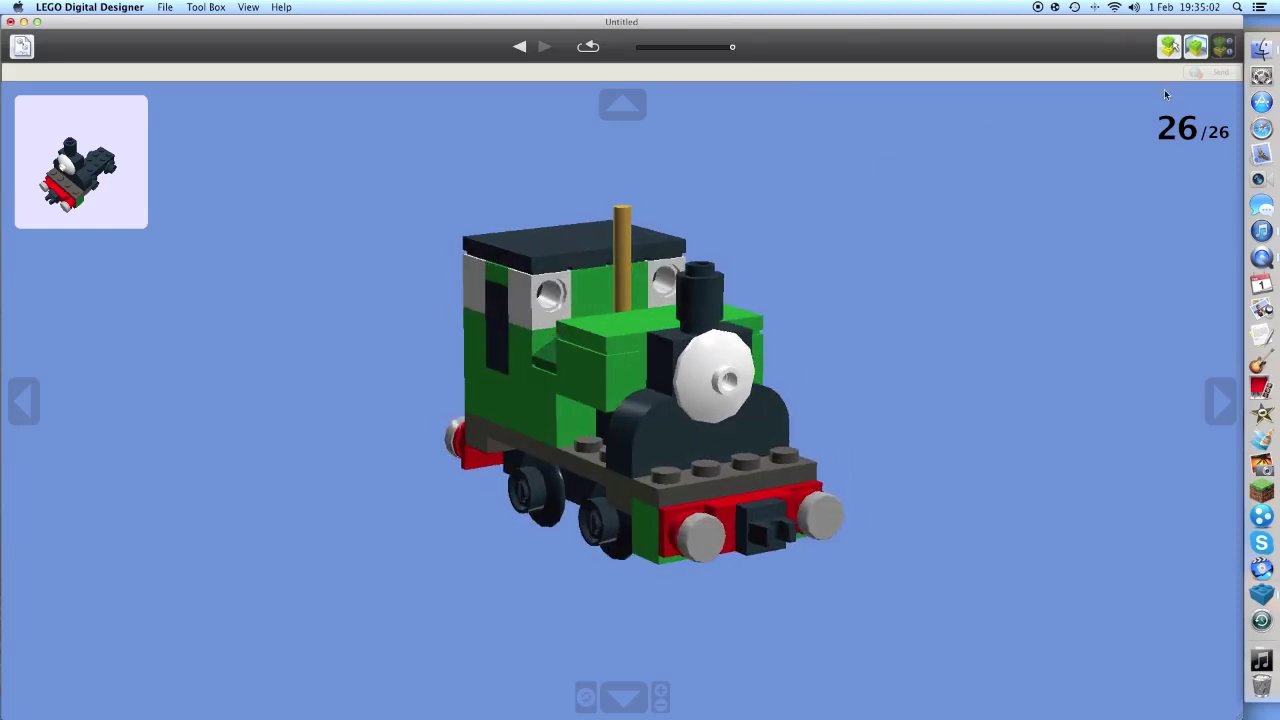
left_click(1168, 46)
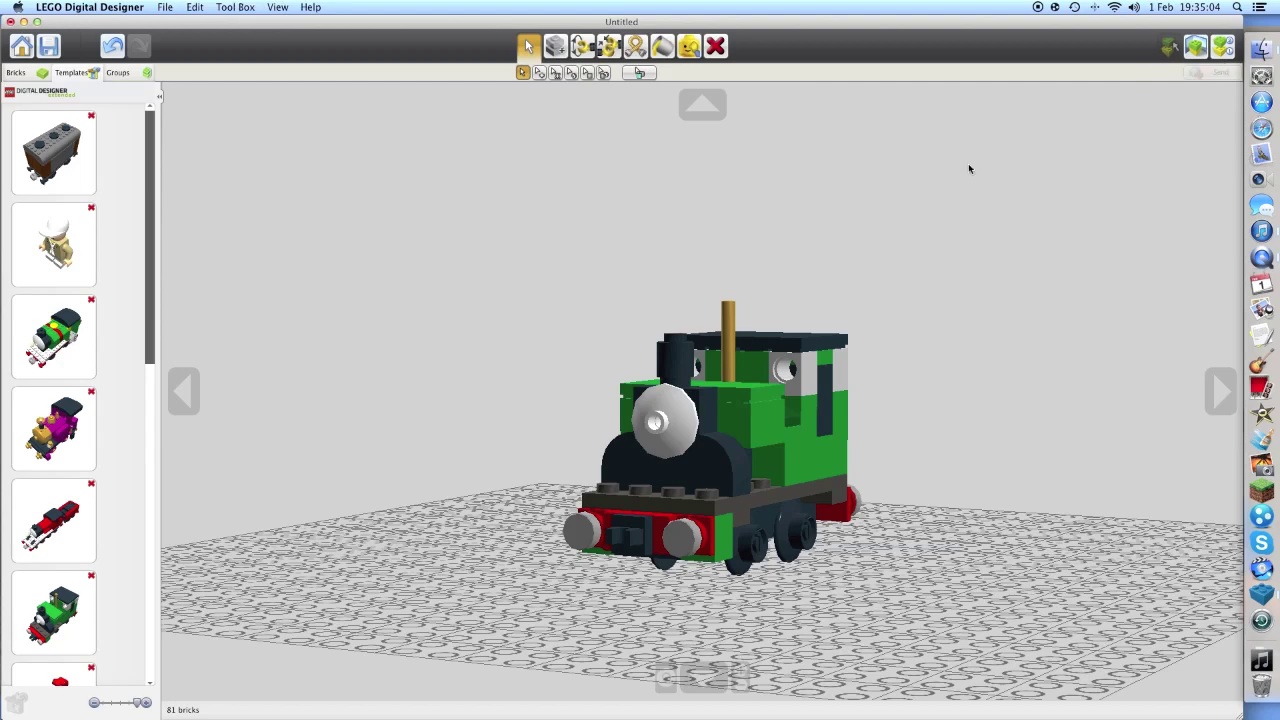
right_click_drag(797, 287, 741, 216)
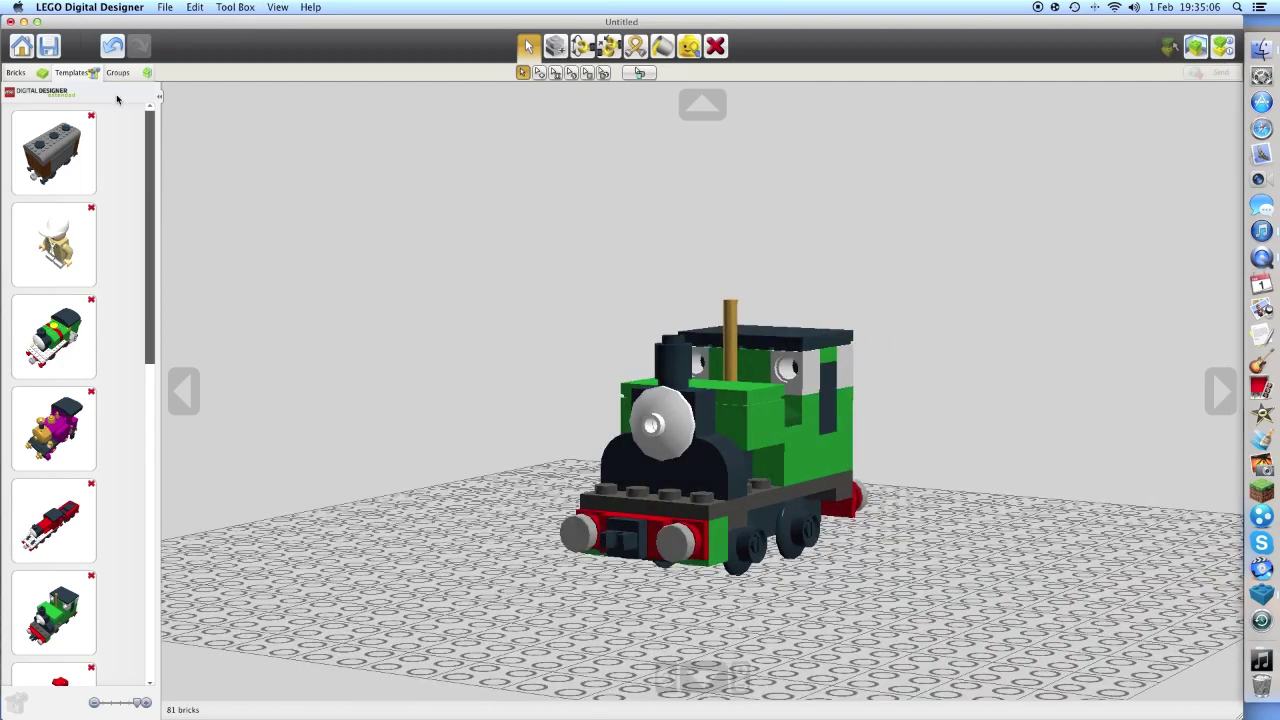
left_click(15, 72)
left_click(70, 72)
scroll(75, 200, "down", 3)
scroll(75, 200, "down", 5)
scroll(85, 300, "down", 2)
scroll(95, 400, "up", 3)
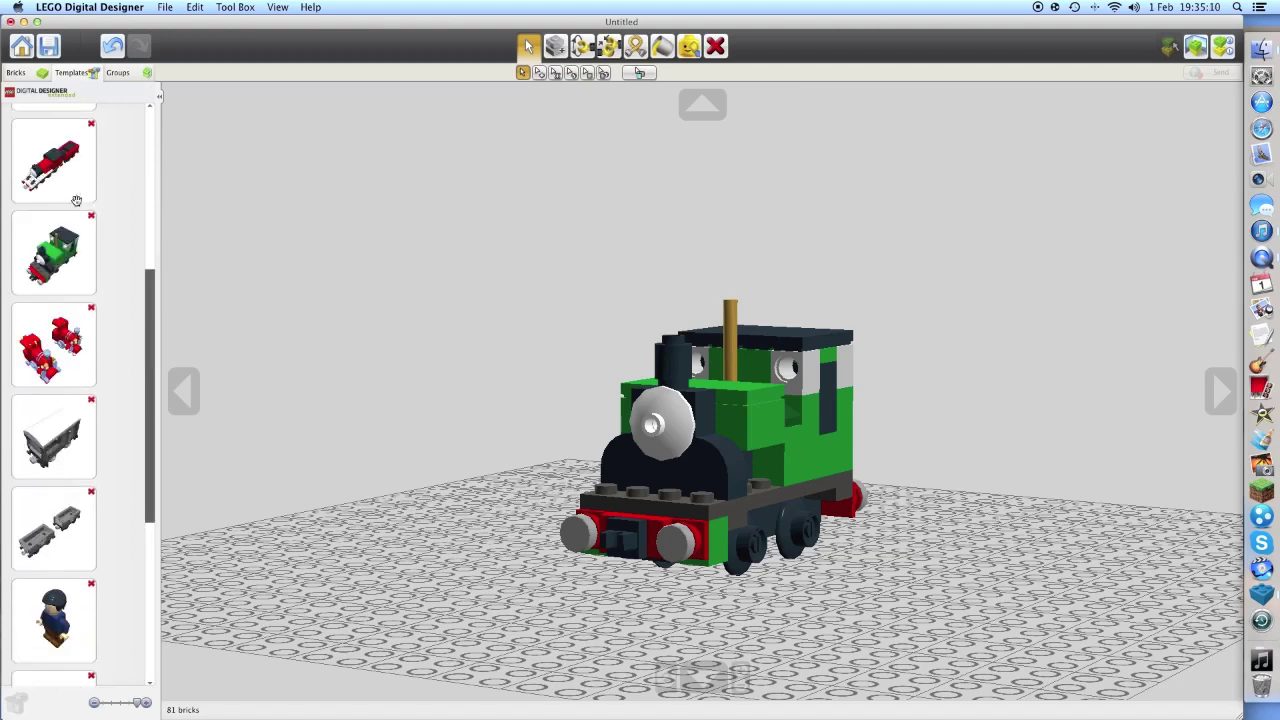
scroll(101, 430, "up", 4)
left_click(55, 488)
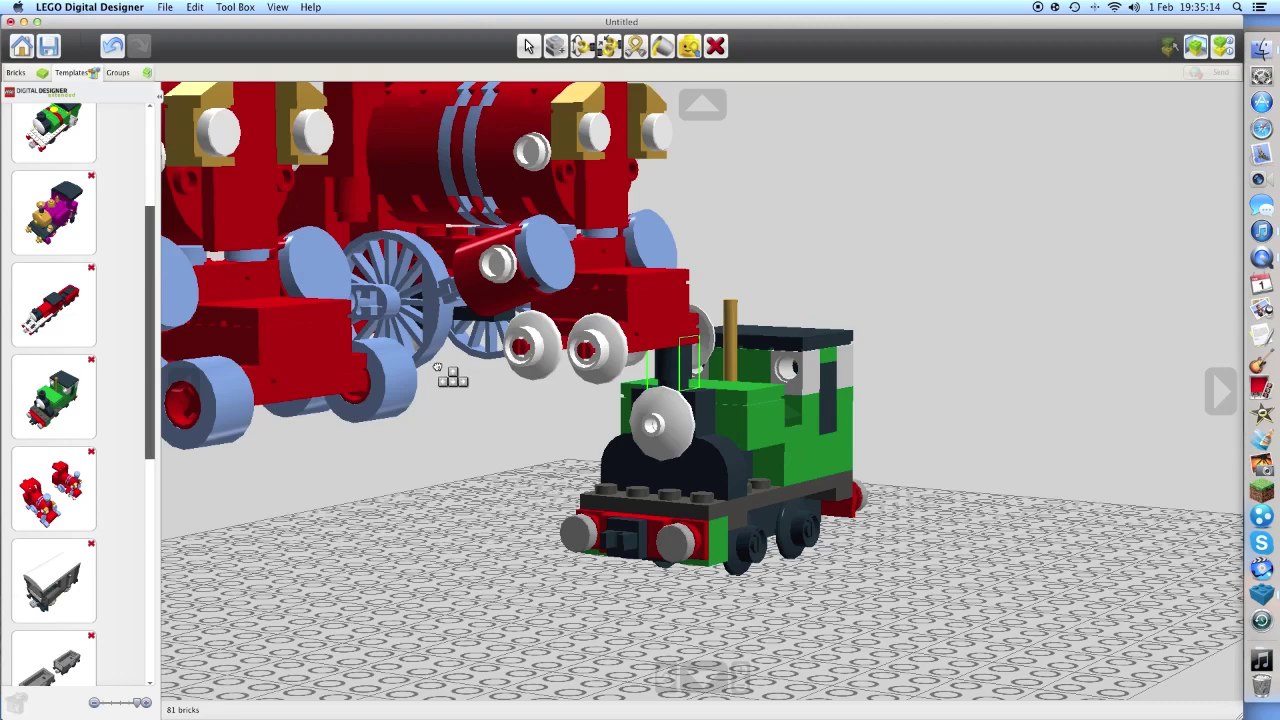
left_click(455, 333)
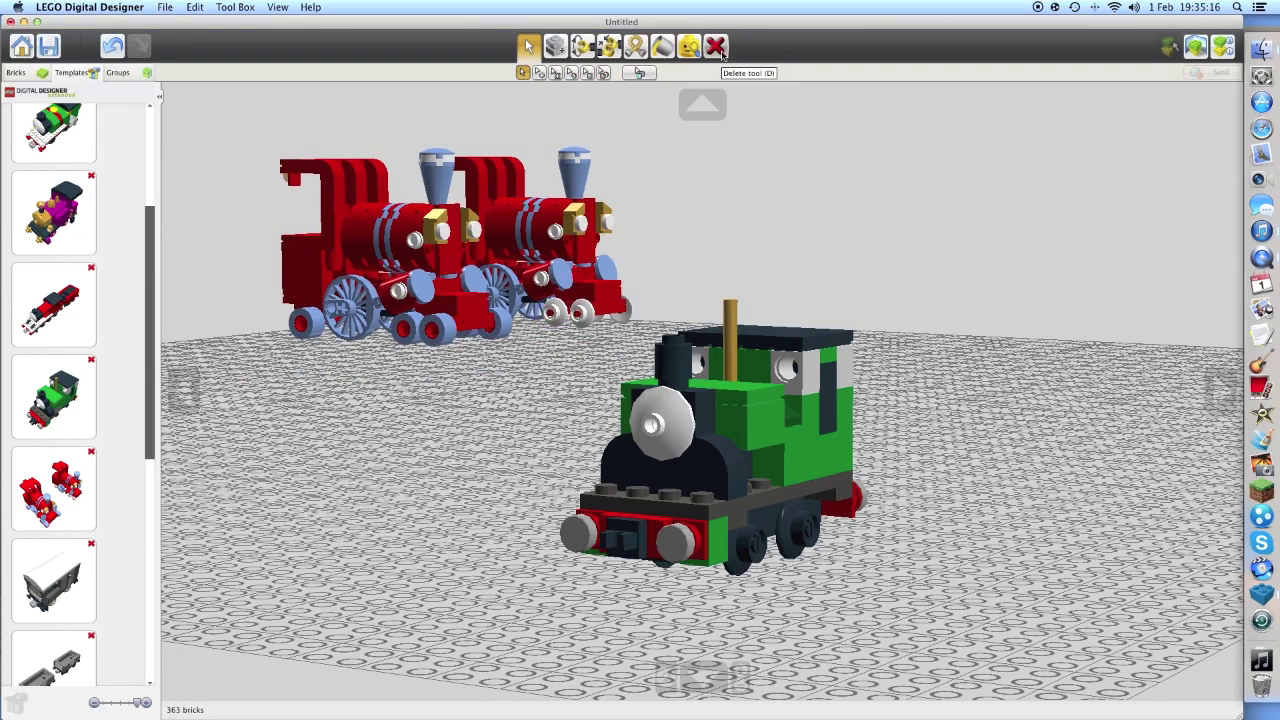
scroll(617, 262, "down", 3)
mouse_move(617, 262)
right_mouse_down()
mouse_move(763, 249)
mouse_move(502, 297)
mouse_move(571, 249)
mouse_move(634, 251)
mouse_move(741, 285)
mouse_move(473, 306)
mouse_move(877, 260)
mouse_move(626, 274)
right_mouse_up()
scroll(651, 323, "up", 3)
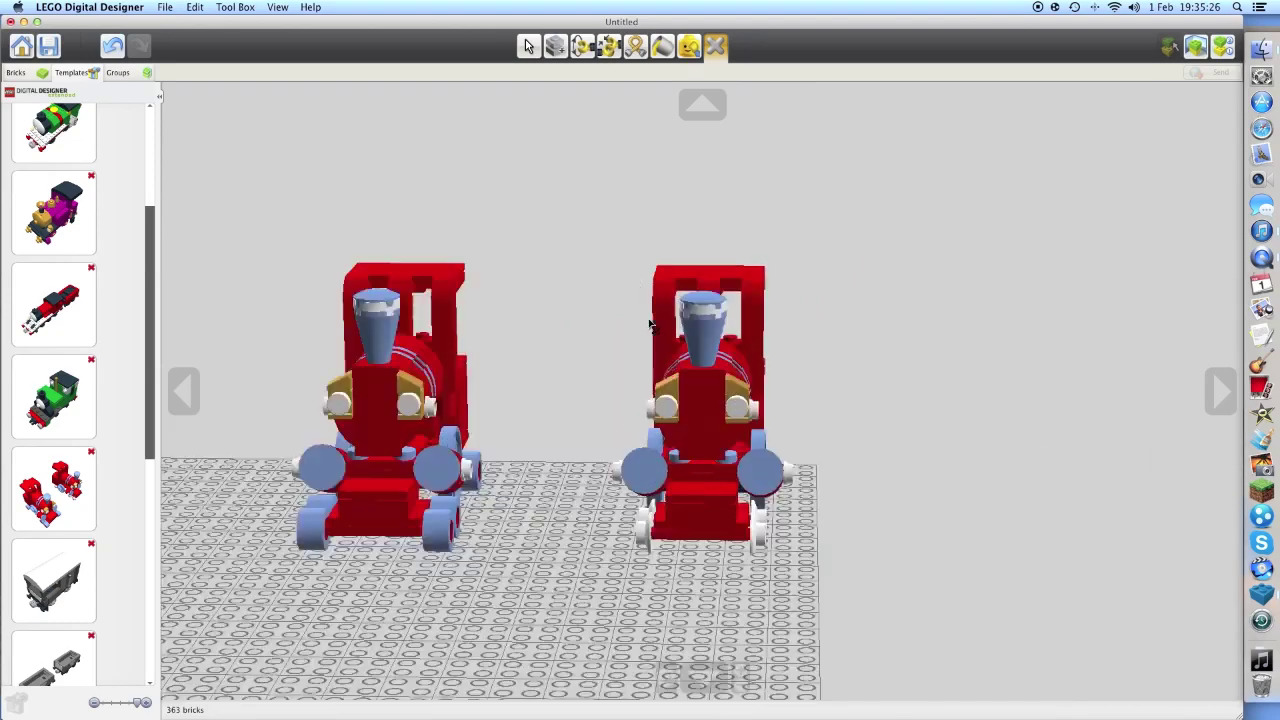
right_click_drag(651, 323, 535, 303)
scroll(554, 306, "up", 3)
left_click_drag(390, 215, 994, 657)
left_click(528, 47)
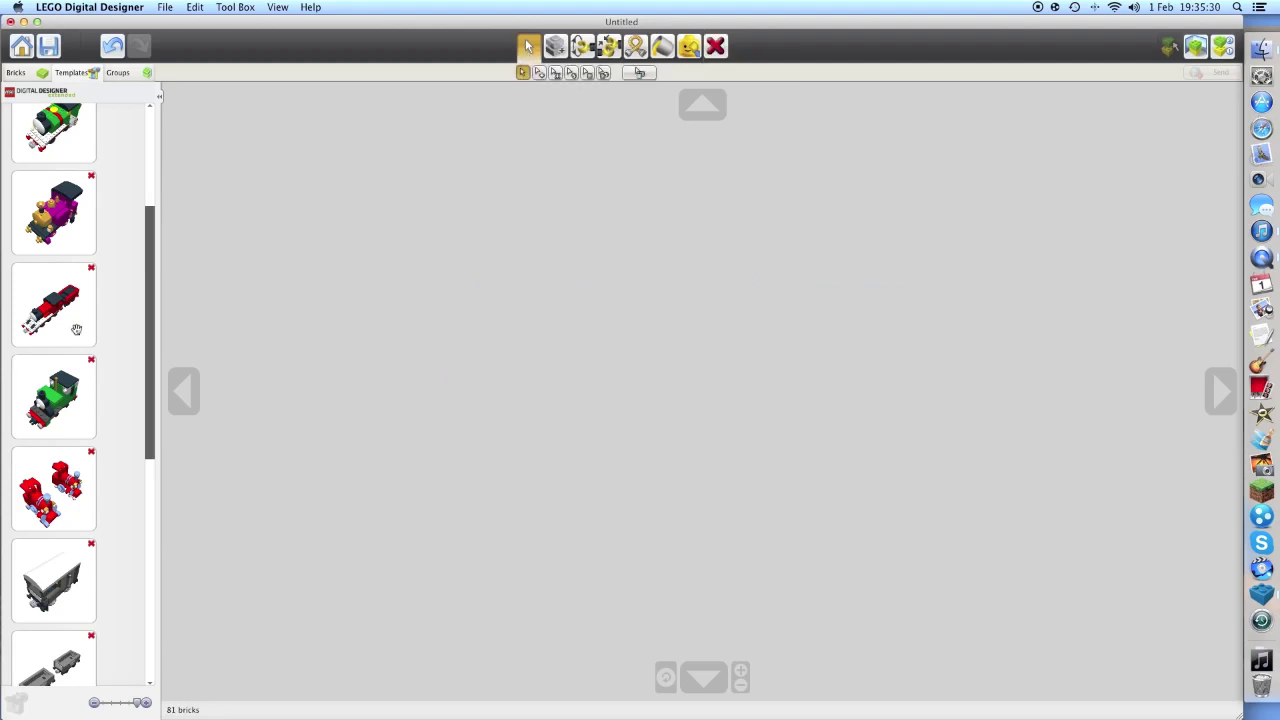
scroll(76, 330, "down", 5)
scroll(76, 330, "down", 3)
scroll(76, 330, "down", 2)
scroll(76, 330, "up", 1)
scroll(76, 330, "up", 3)
left_click(76, 330)
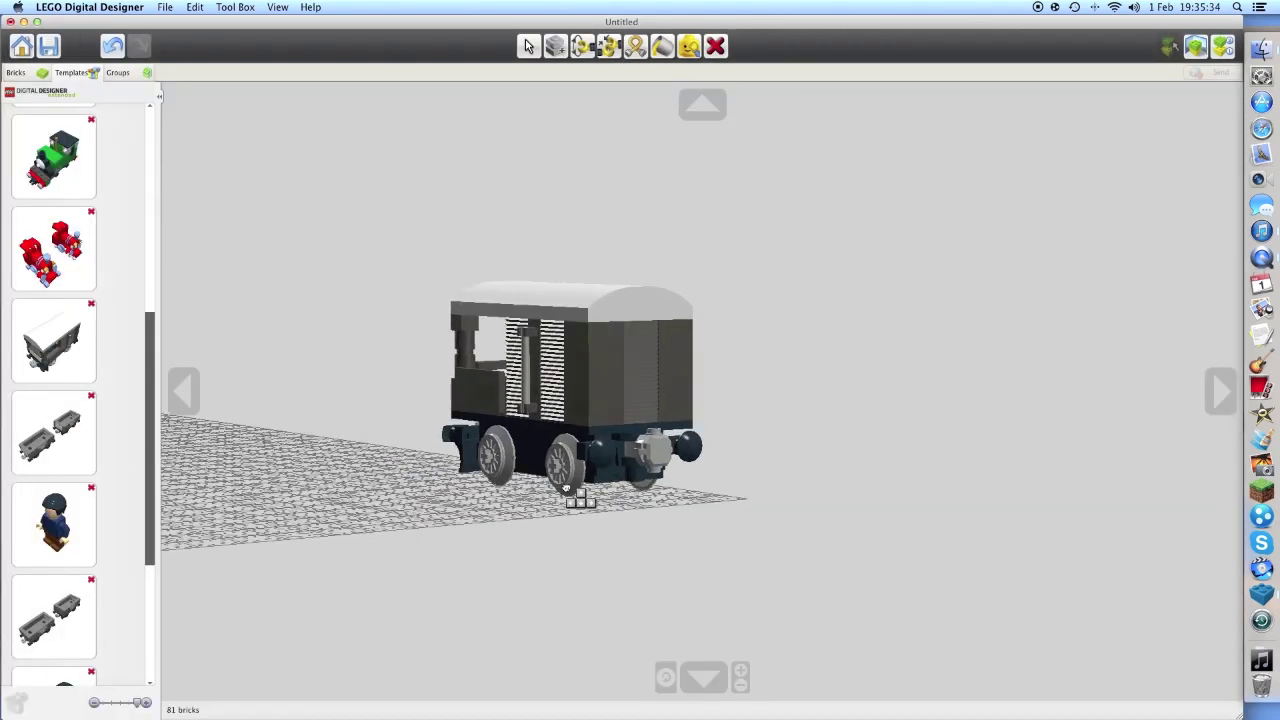
key("Left")
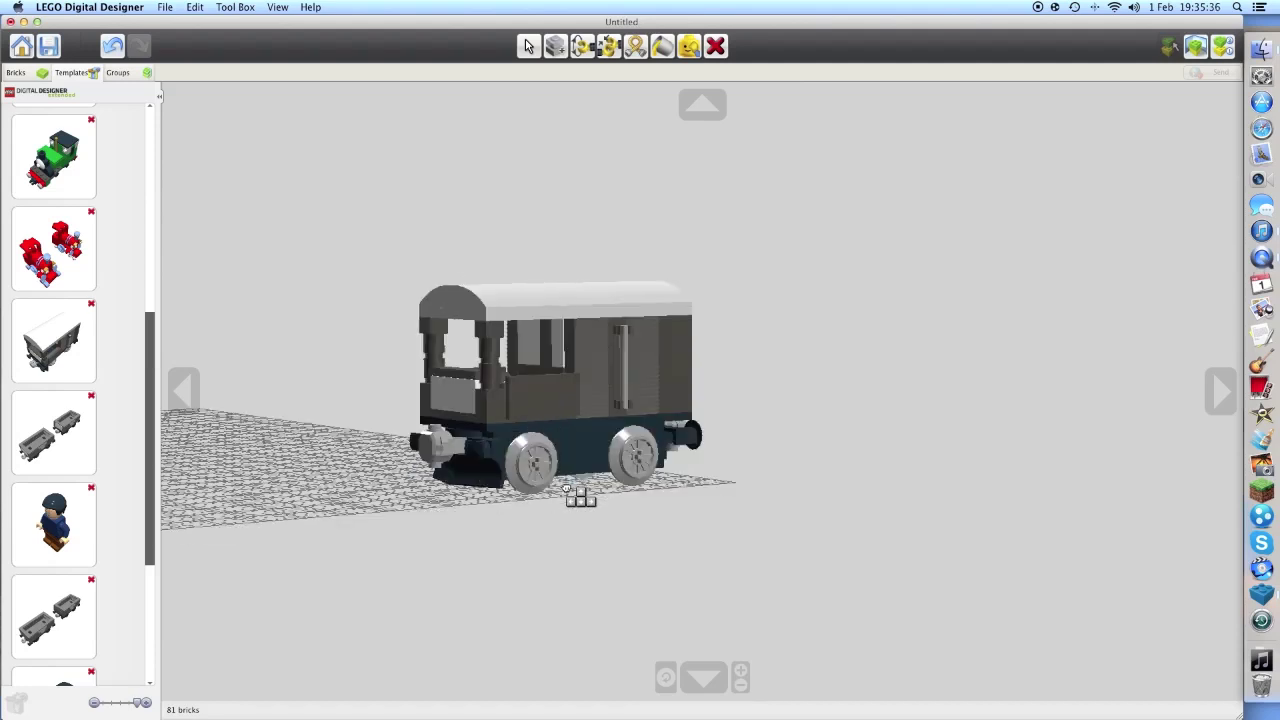
left_click(566, 488)
right_click_drag(562, 488, 517, 481)
right_click_drag(222, 443, 246, 432)
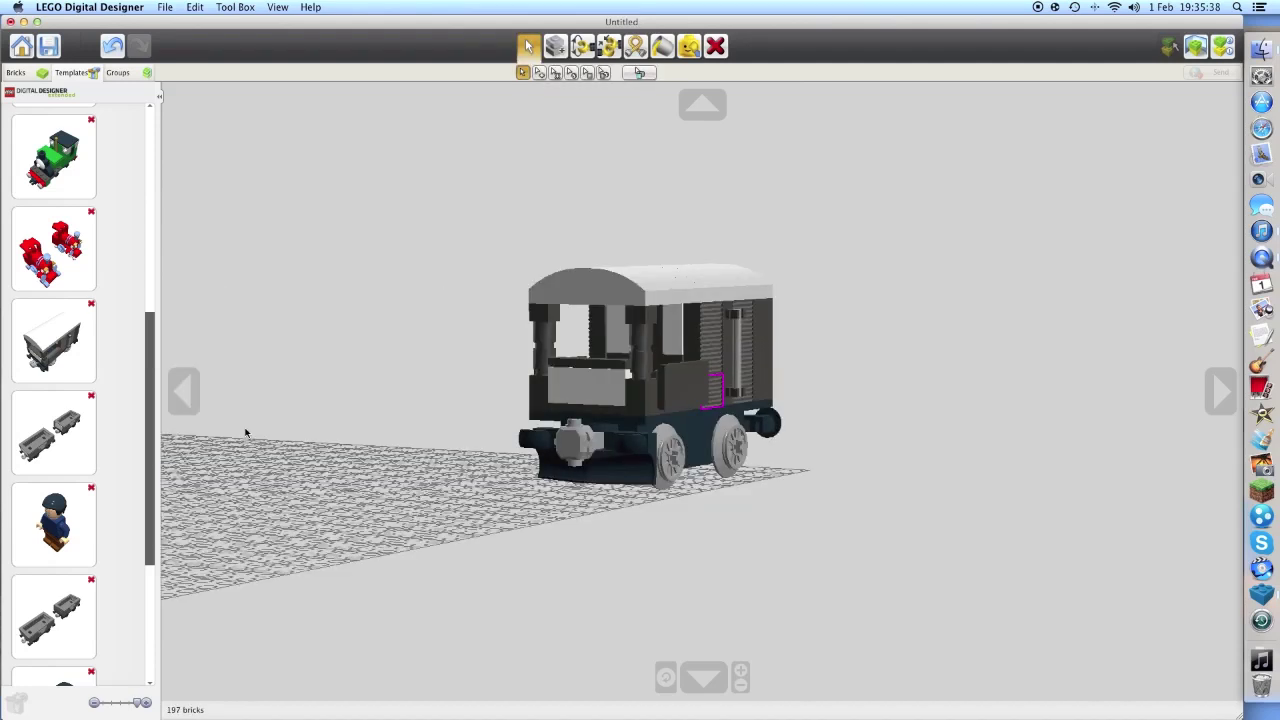
left_click(584, 408)
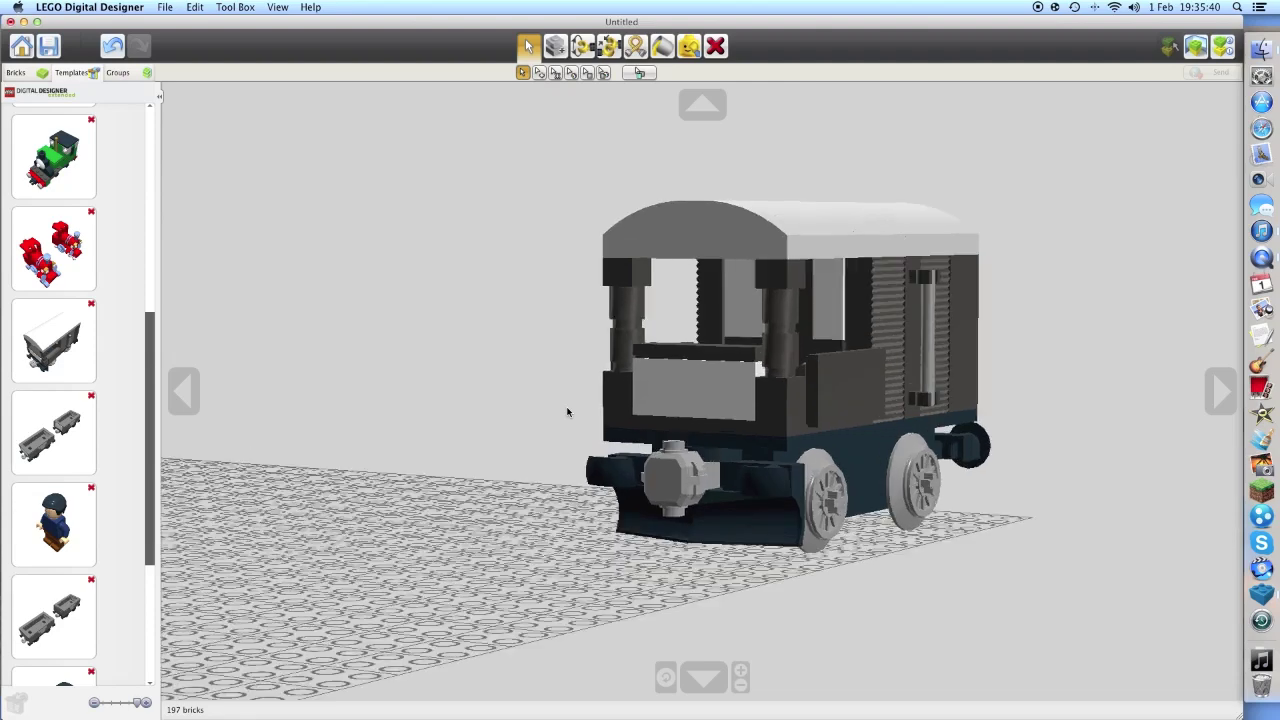
mouse_move(775, 388)
right_mouse_down()
mouse_move(806, 386)
mouse_move(303, 417)
mouse_move(1126, 387)
mouse_move(946, 406)
right_mouse_up()
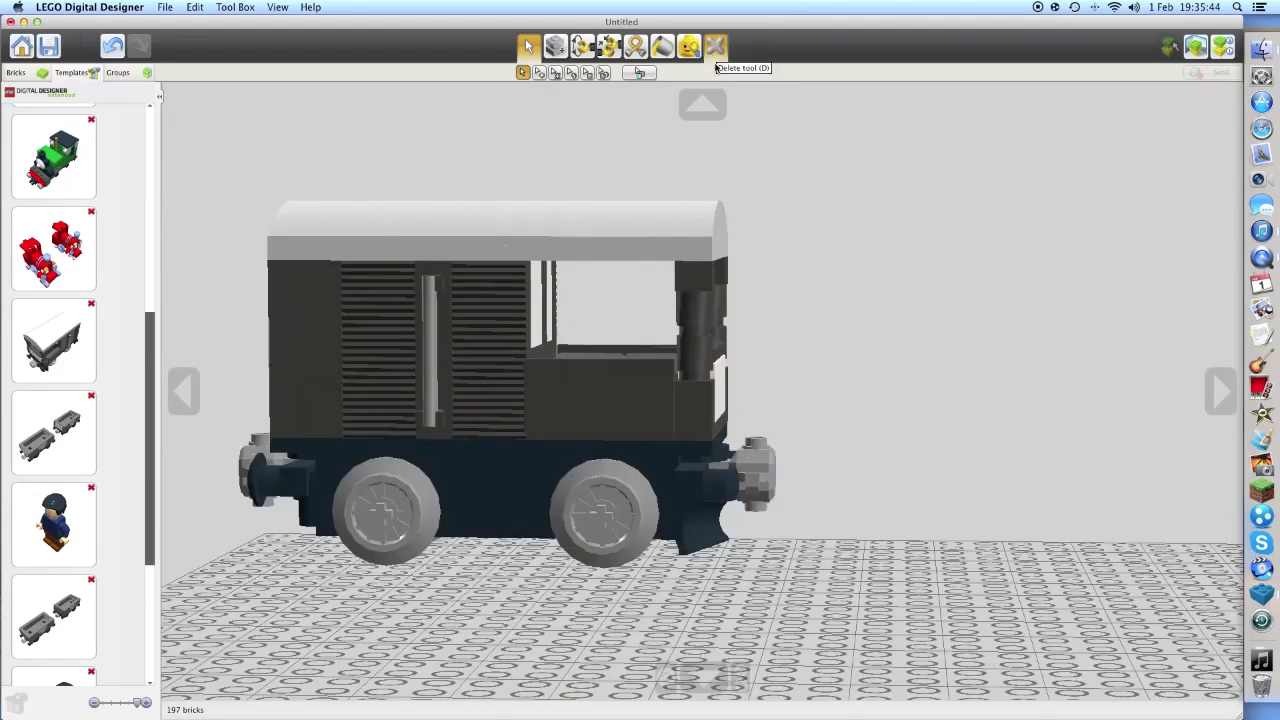
left_click(715, 46)
right_click_drag(848, 273, 511, 271)
mouse_move(482, 240)
left_mouse_down()
mouse_move(843, 486)
mouse_move(857, 514)
left_mouse_up()
left_click(527, 46)
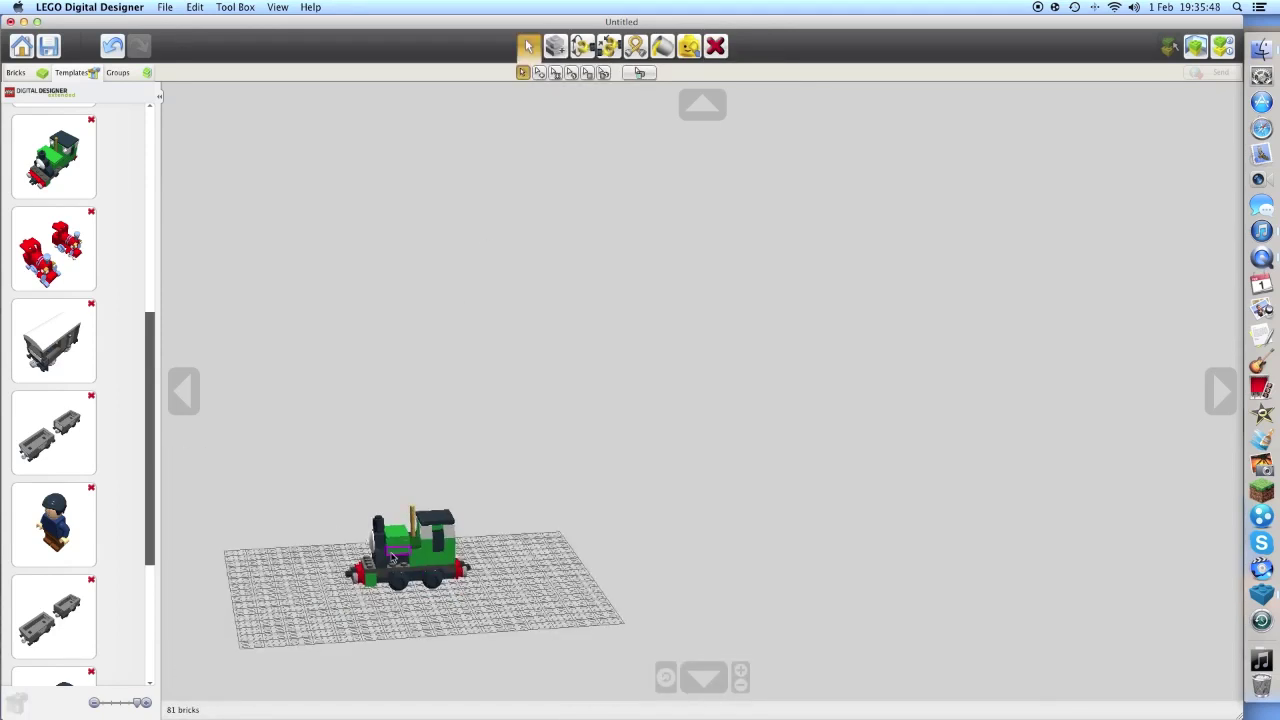
right_click_drag(498, 514, 748, 449)
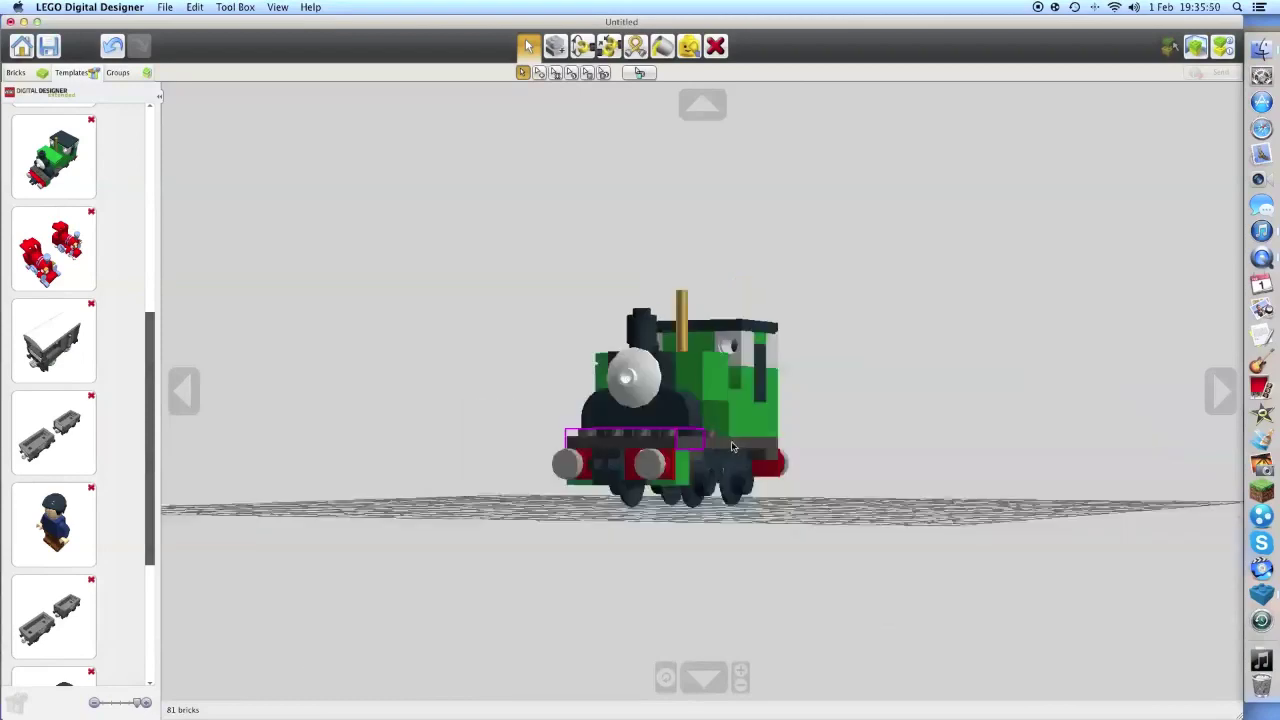
scroll(748, 449, "up", 3)
right_click_drag(806, 420, 810, 418)
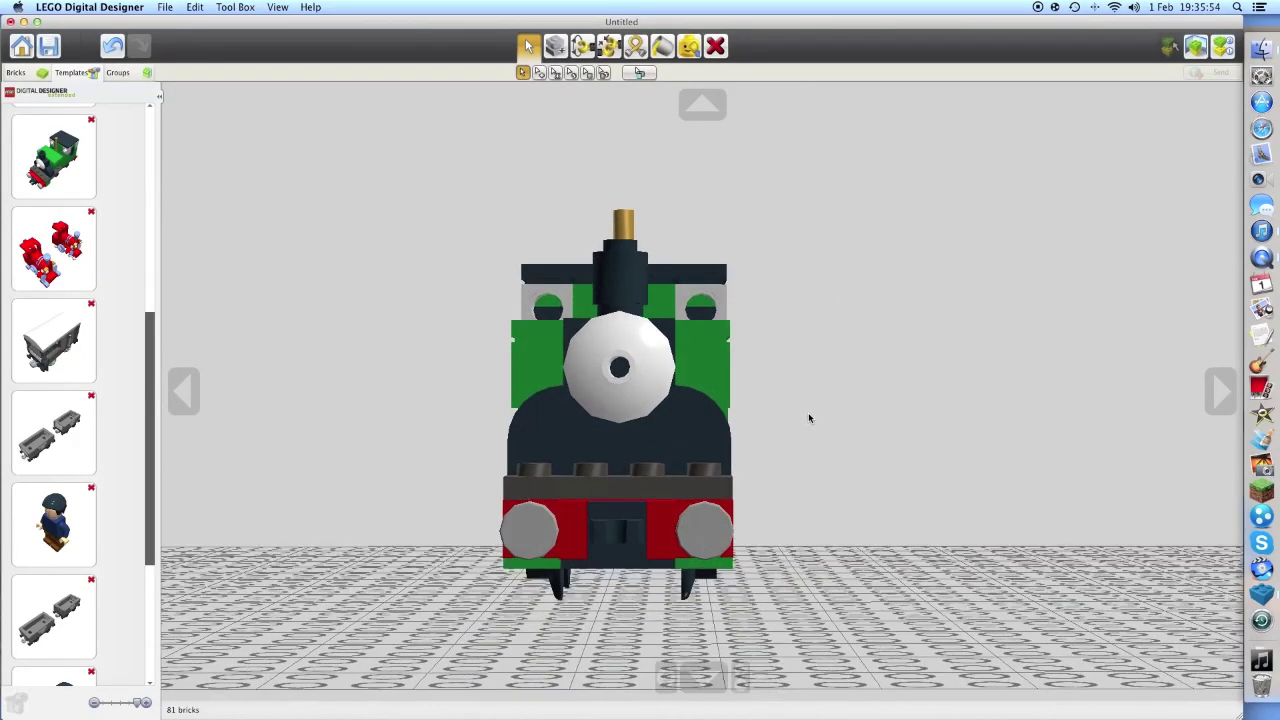